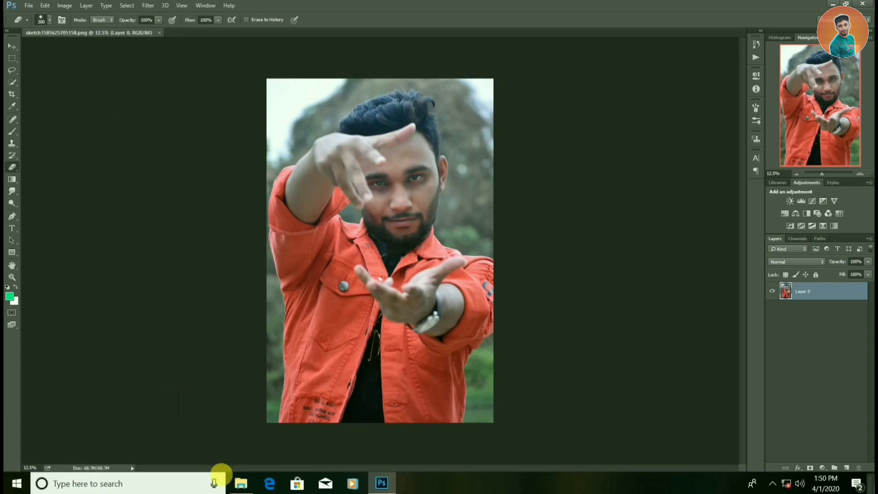
- Place the planet image as its own layer, scaled to about 119% between the man's hands
left_click(233, 485)
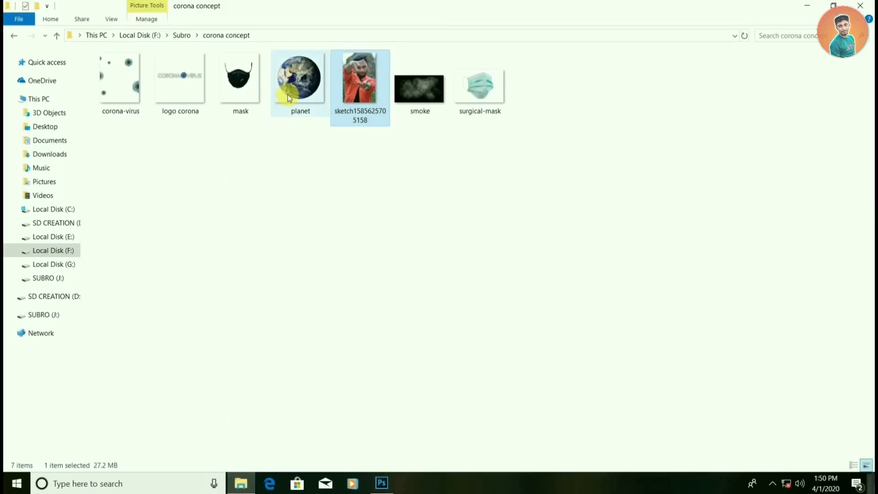
mouse_move(288, 96)
left_mouse_down()
mouse_move(369, 244)
mouse_move(386, 226)
left_mouse_up()
left_click_drag(437, 195, 456, 186)
left_click_drag(434, 222, 437, 228)
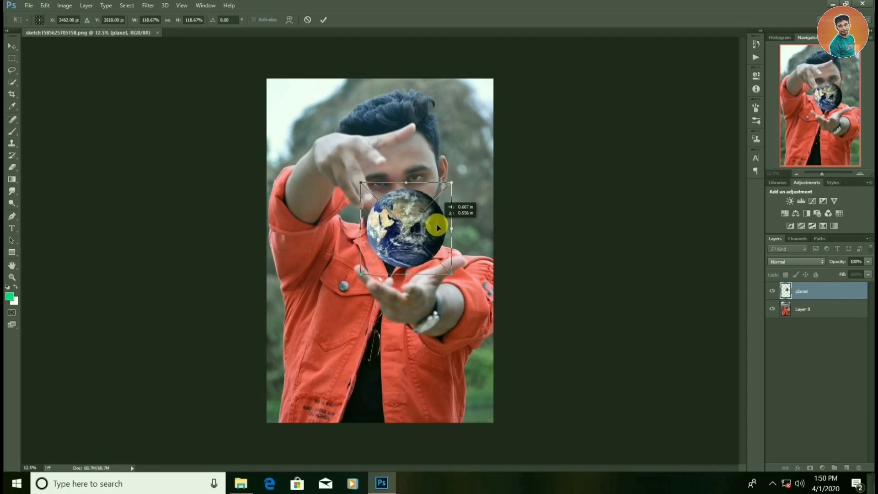
left_click(324, 19)
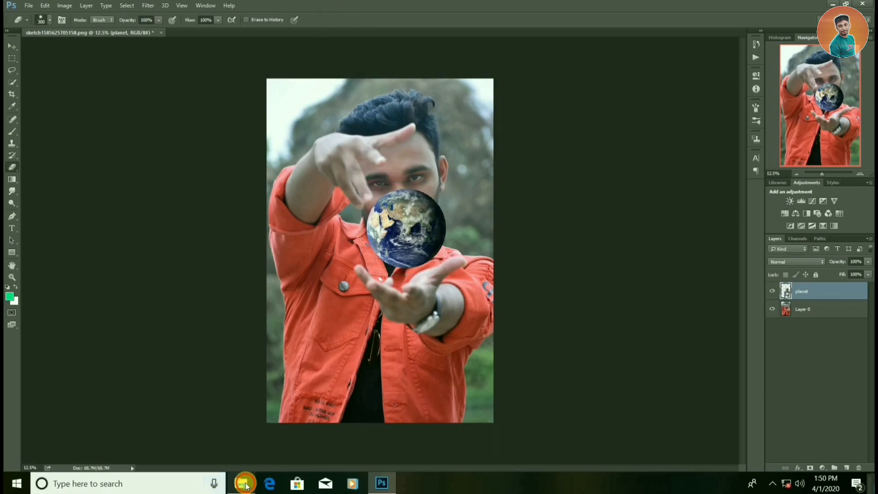
left_click(241, 483)
- Place the surgical mask image over the globe, scaled to about 253% to cover its face
mouse_move(478, 89)
left_mouse_down()
mouse_move(408, 292)
mouse_move(407, 228)
left_mouse_up()
key("ctrl+plus")
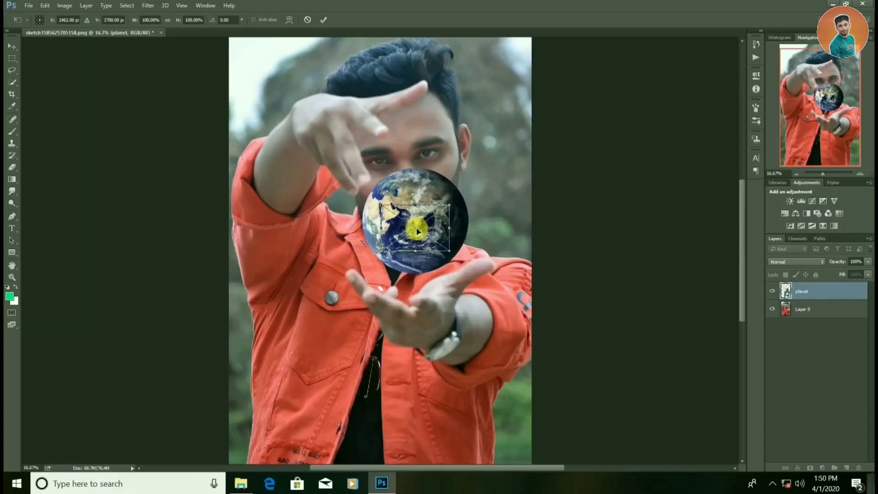
key("ctrl+plus")
key("ctrl+plus")
key("ctrl+plus")
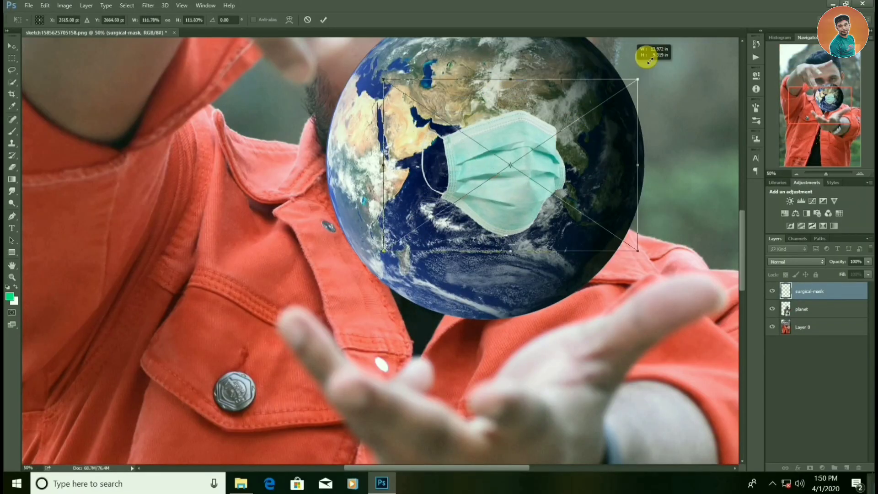
left_click_drag(587, 115, 686, 34)
mouse_move(623, 133)
left_mouse_down()
mouse_move(578, 153)
mouse_move(503, 161)
left_mouse_up()
mouse_move(597, 313)
left_mouse_down()
mouse_move(676, 356)
mouse_move(715, 363)
left_mouse_up()
left_click_drag(666, 337, 694, 320)
left_click_drag(308, 353, 218, 389)
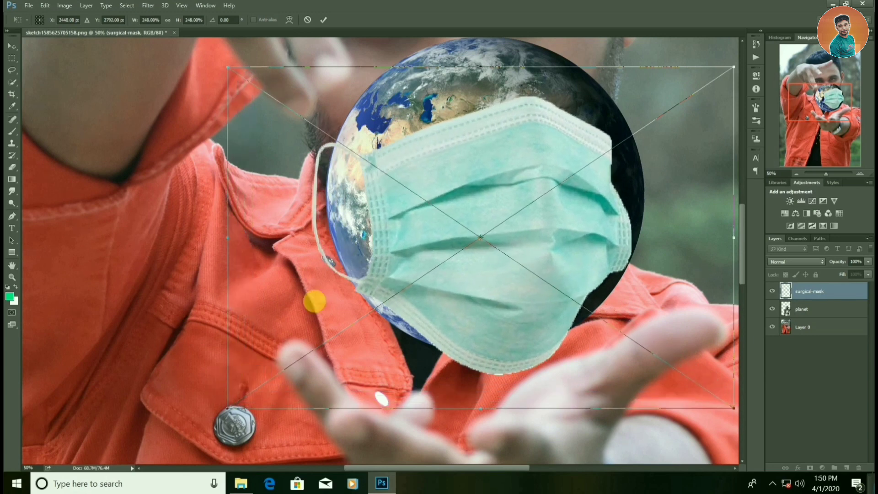
left_click_drag(351, 274, 307, 363)
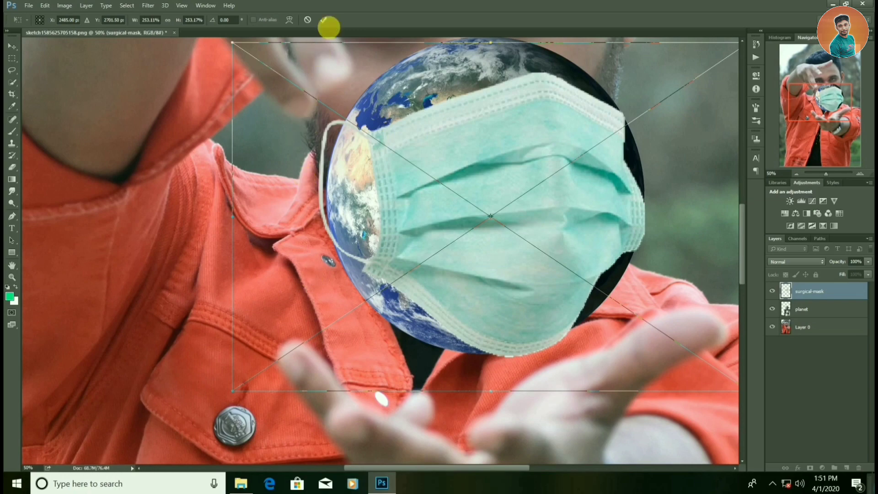
left_click(323, 20)
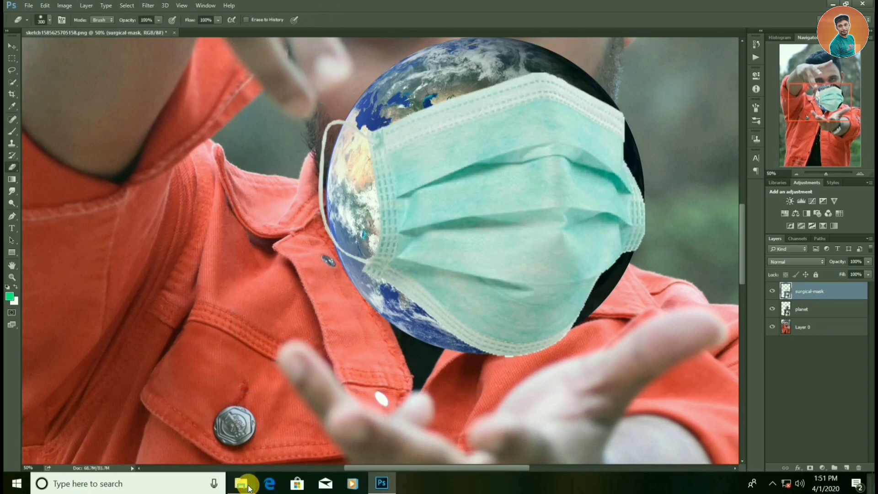
left_click(241, 483)
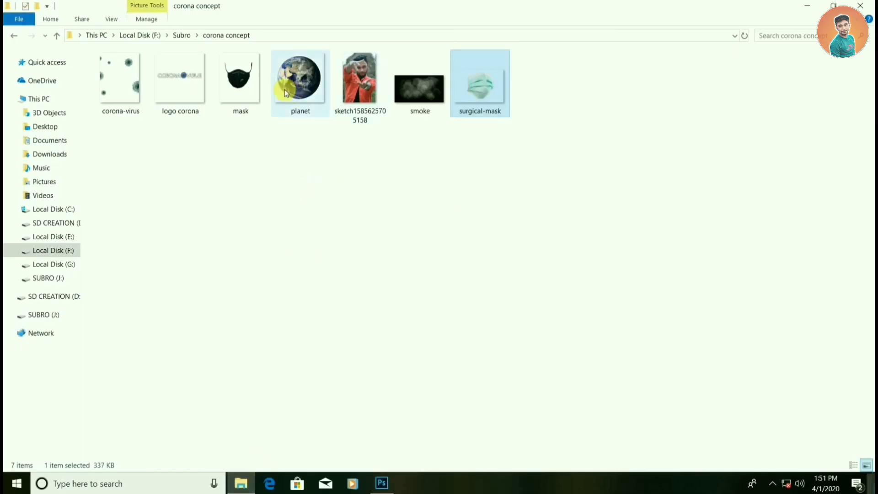
- Add the corona-virus particles image, scaled to about 423% so particles cover the canvas
mouse_move(132, 83)
left_mouse_down()
mouse_move(299, 368)
mouse_move(372, 319)
left_mouse_up()
key("ctrl+minus")
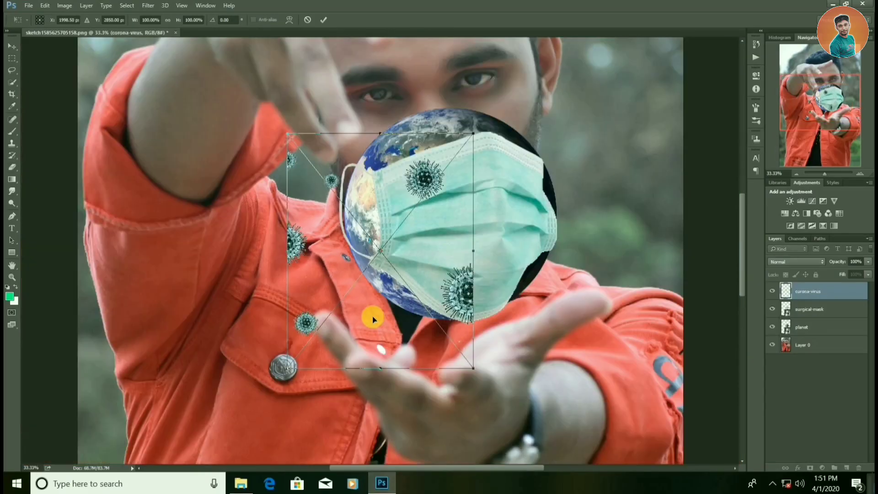
key("ctrl+minus")
key("ctrl+minus")
key("ctrl+minus")
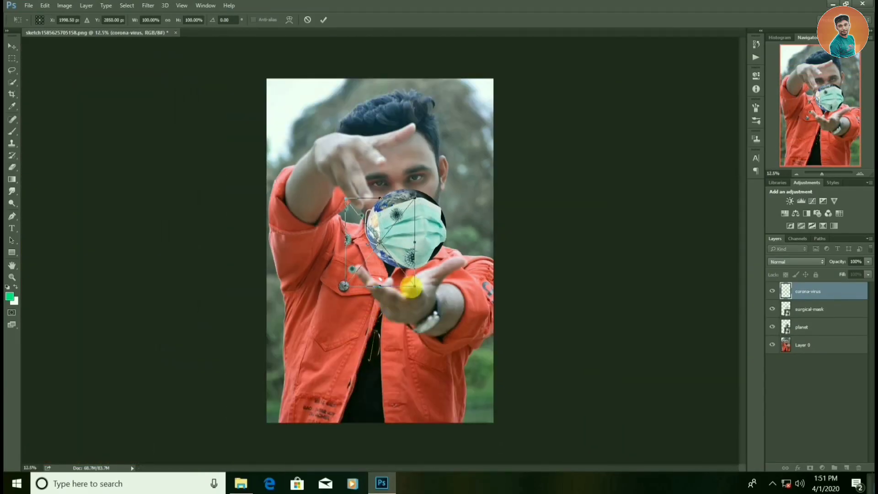
left_click_drag(411, 287, 504, 442)
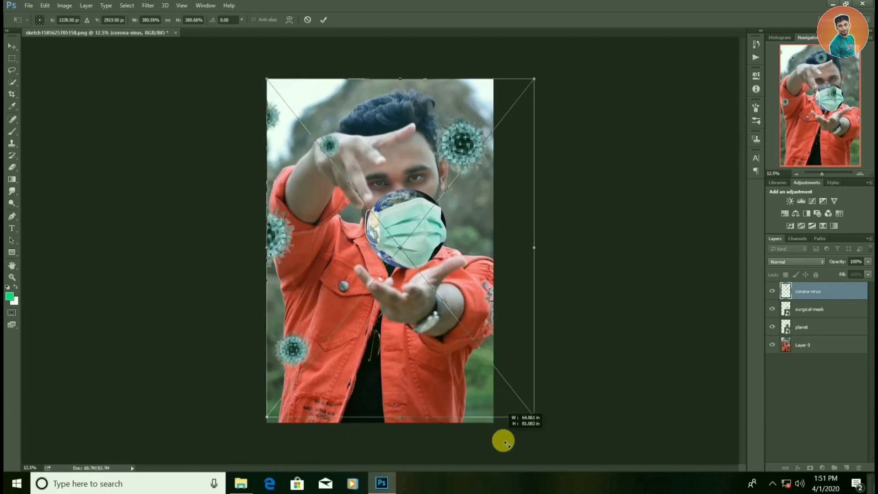
left_click_drag(505, 442, 543, 463)
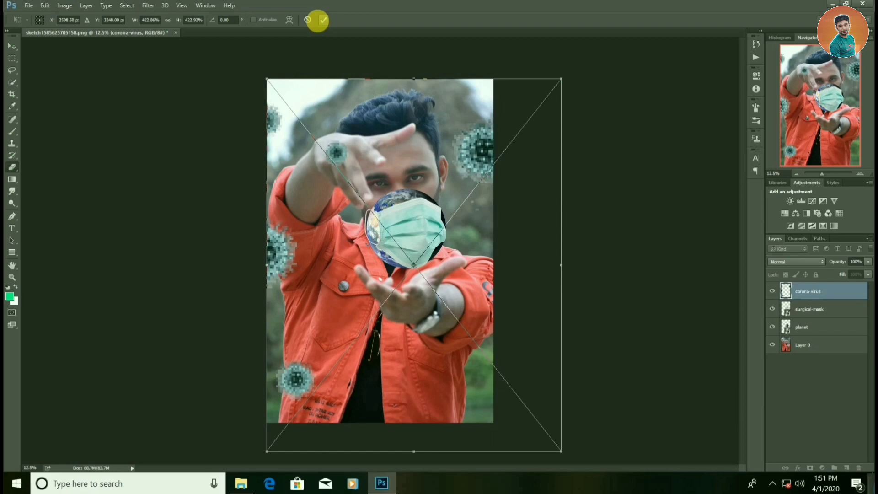
left_click(323, 20)
key("ctrl+plus")
key("ctrl+plus")
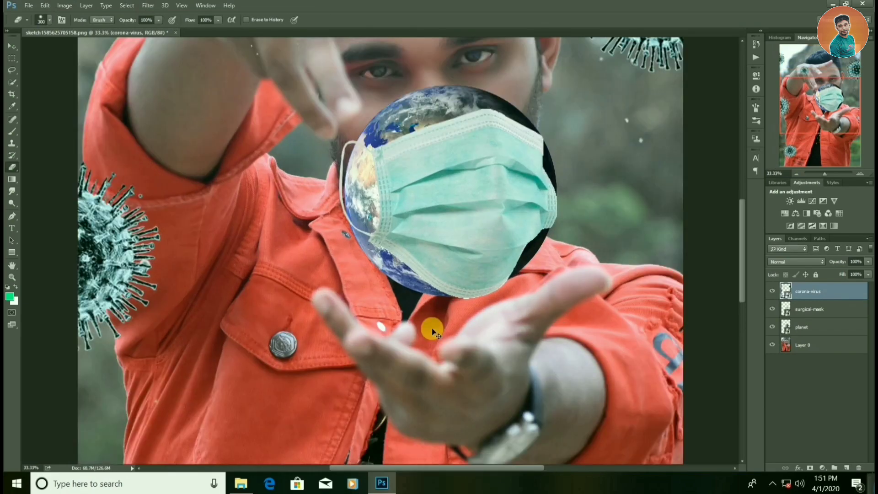
- Rasterize the surgical mask layer and erase its overhang with a 50%-hardness eraser
left_click(830, 312)
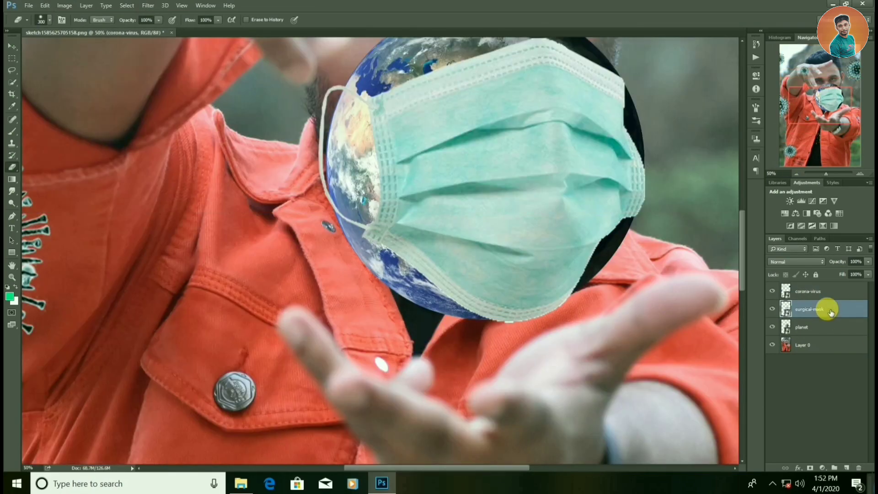
left_click(48, 21)
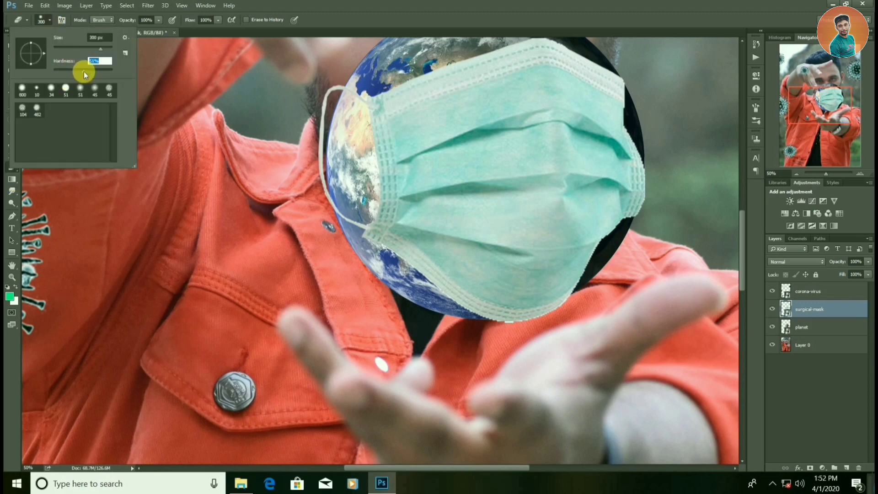
left_click_drag(84, 72, 82, 71)
left_click(278, 175)
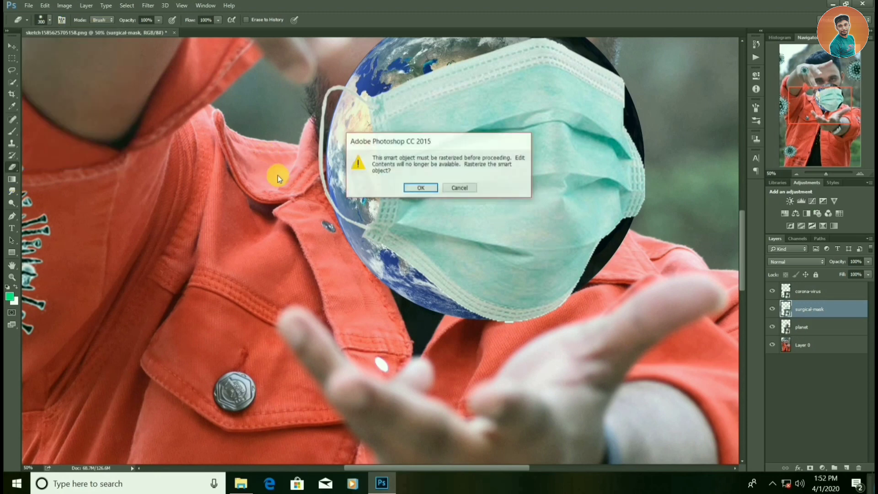
left_click(425, 243)
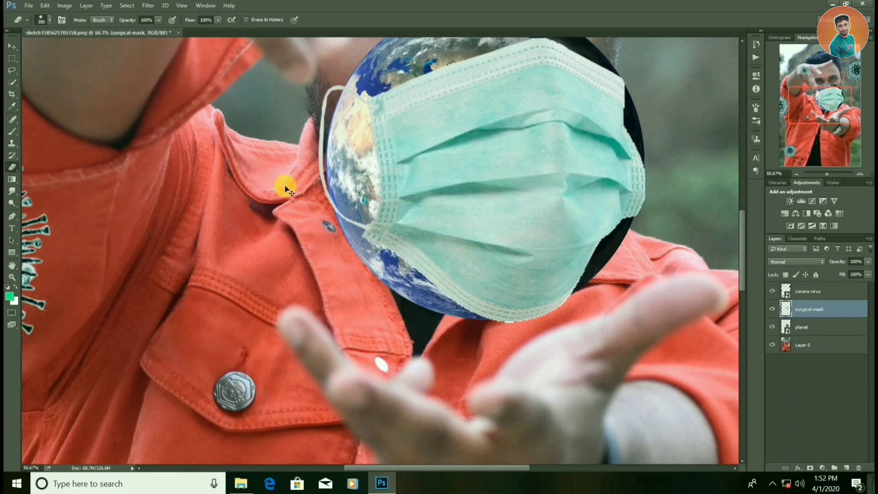
scroll(285, 188, "up", 1)
scroll(285, 187, "up", 1)
scroll(285, 187, "down", 1)
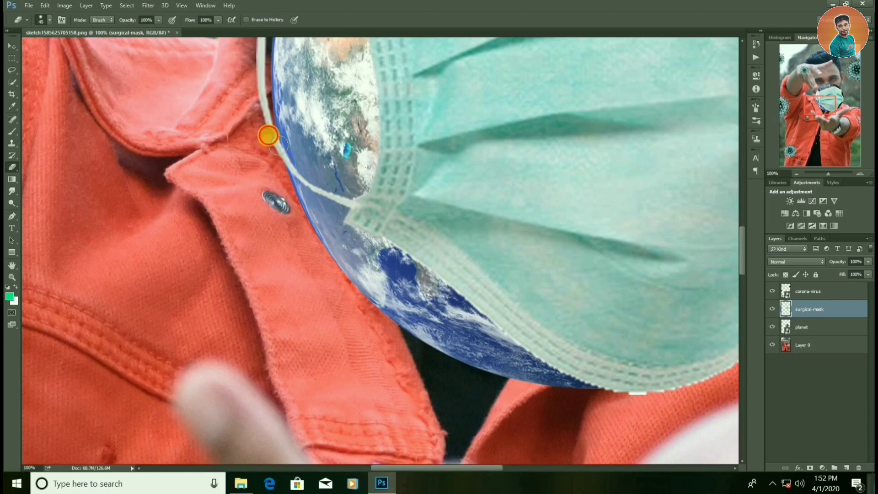
scroll(276, 171, "up", 1)
scroll(251, 153, "up", 2)
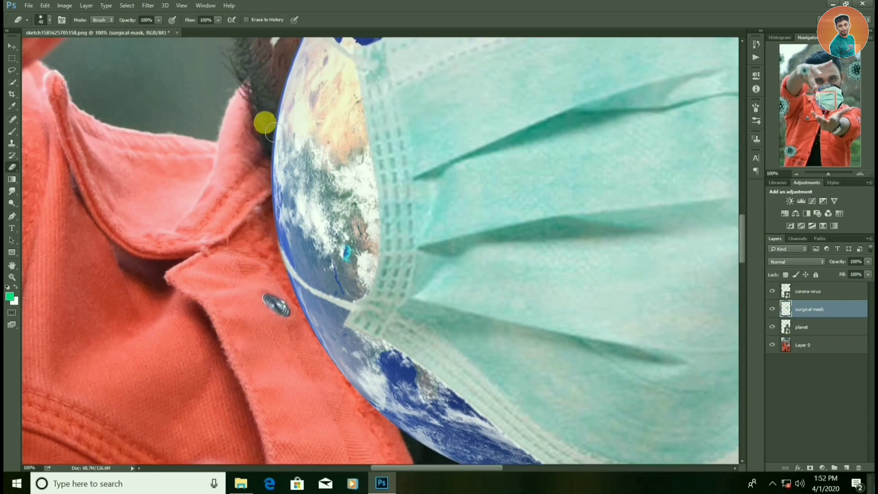
scroll(274, 115, "up", 2)
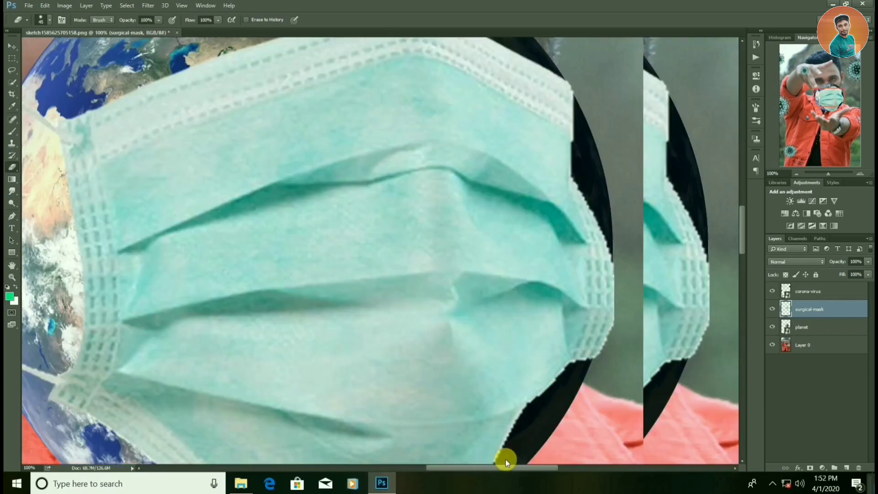
scroll(503, 454, "down", 1)
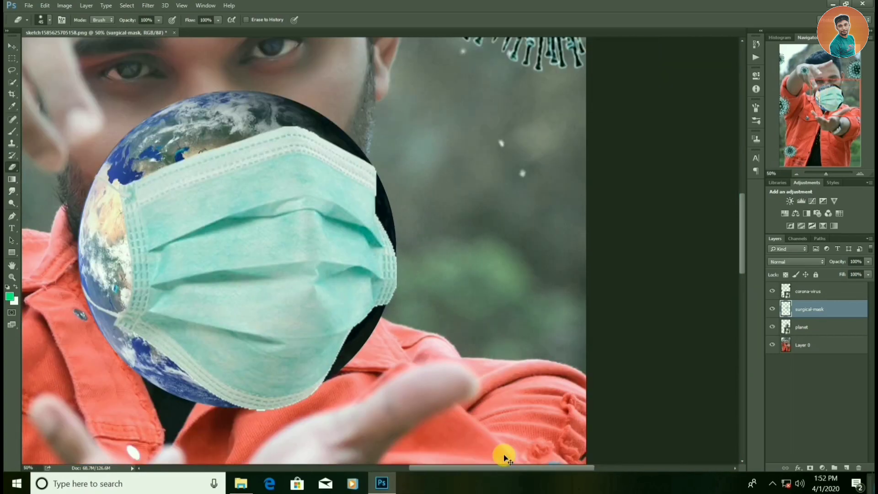
scroll(503, 454, "down", 2)
scroll(504, 454, "down", 1)
- Erase the virus particle over the man's raised hand with a larger eraser
left_click(817, 297)
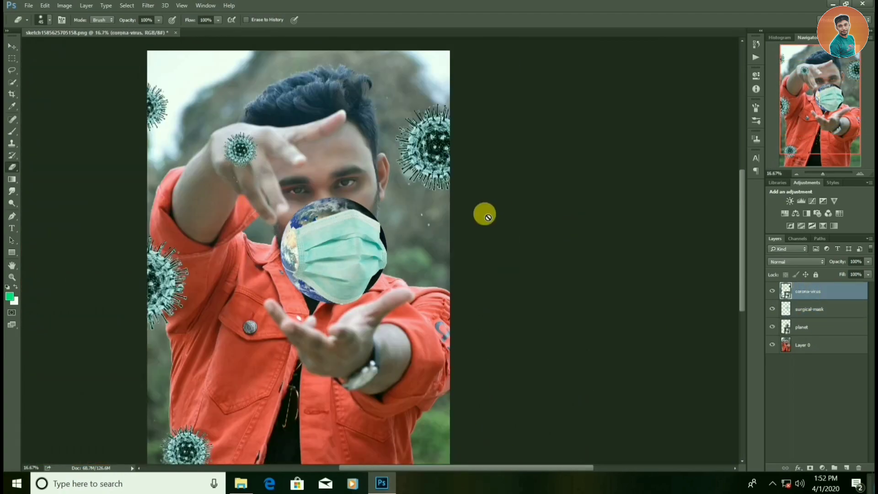
key("bracketright")
key("bracketright")
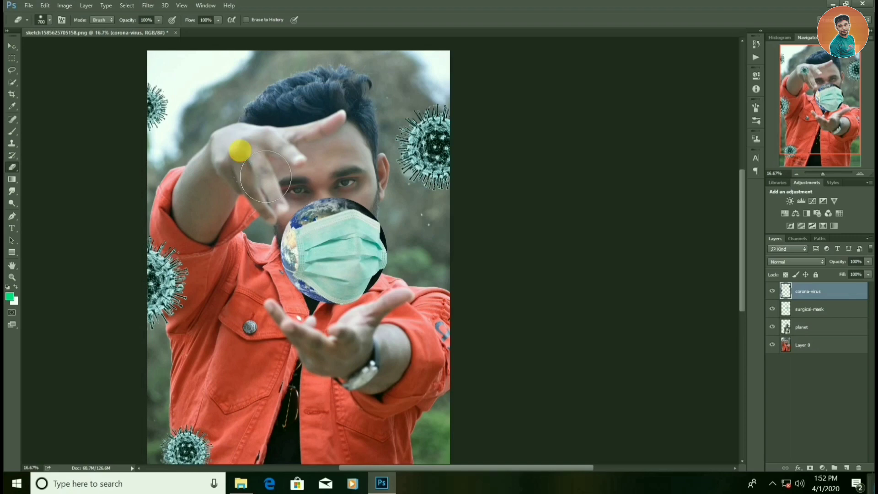
scroll(282, 287, "down", 1)
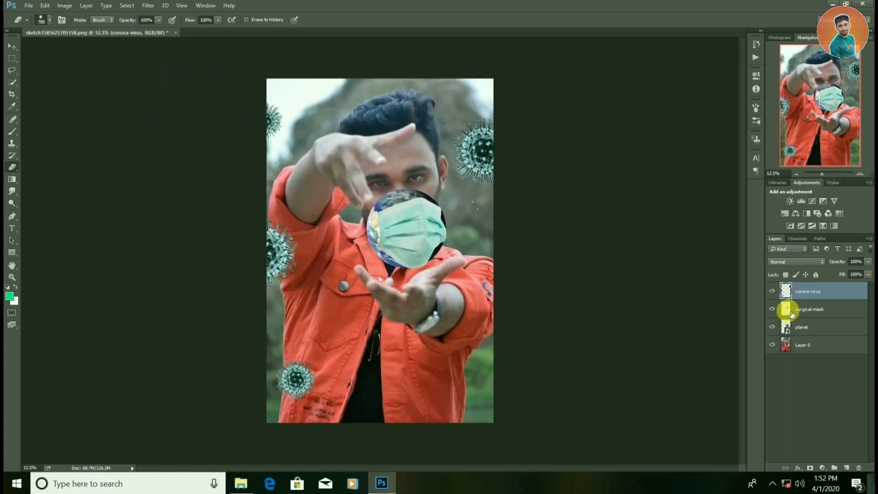
- Place the smoke image over the globe in Screen blend mode to drop its black background
left_click(241, 483)
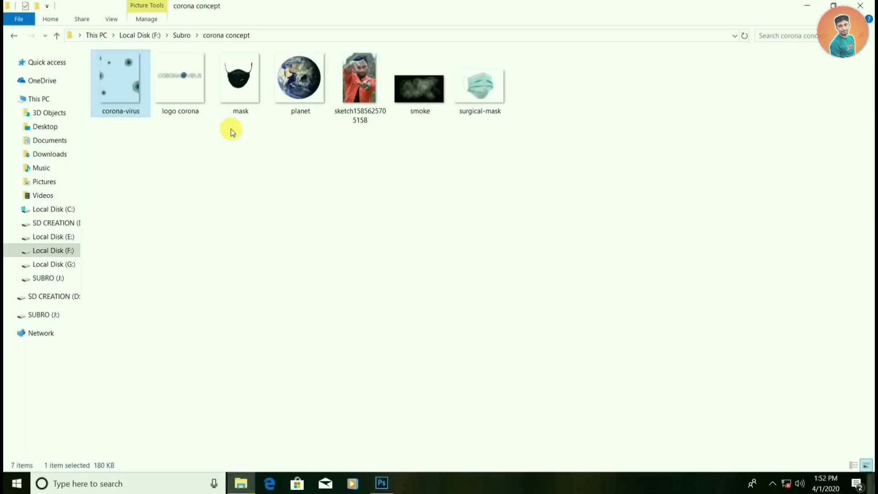
left_click_drag(419, 89, 391, 284)
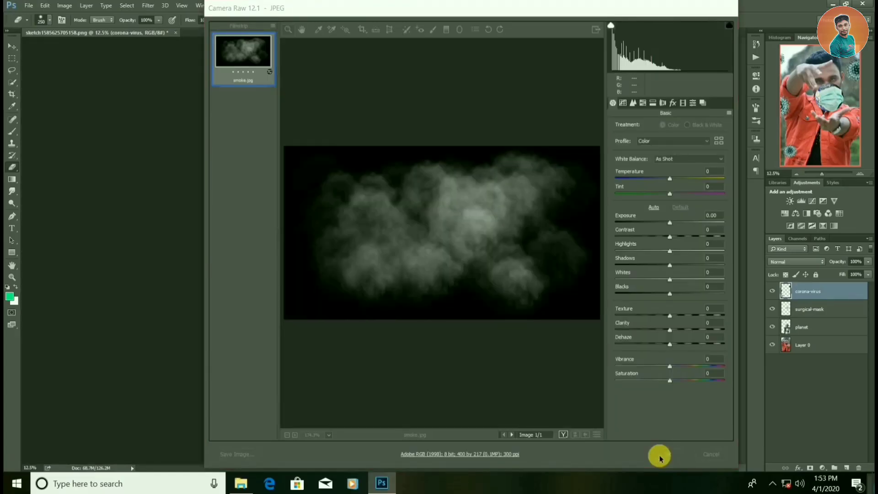
left_click(660, 456)
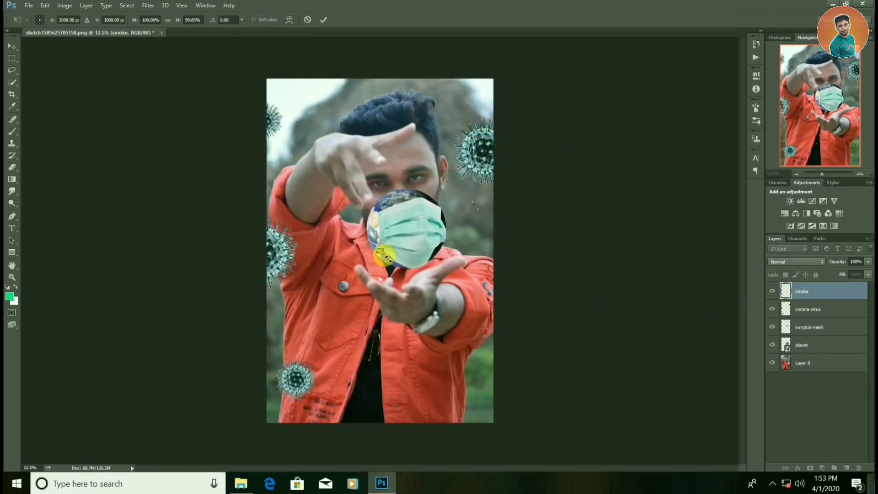
mouse_move(441, 310)
left_mouse_down()
mouse_move(398, 250)
mouse_move(396, 264)
left_mouse_up()
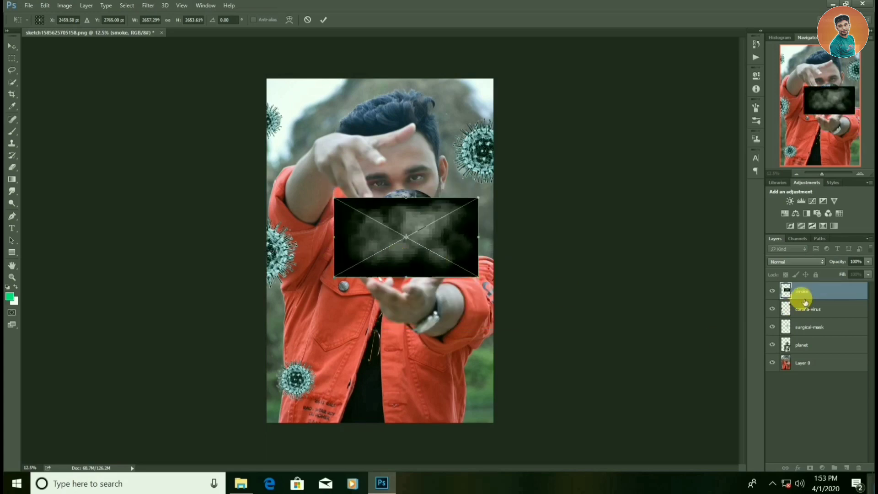
left_click(798, 260)
left_click(800, 326)
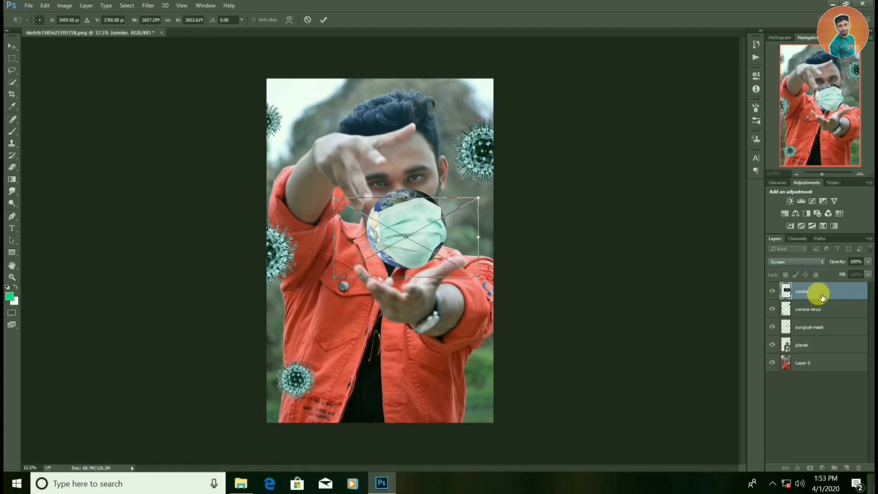
left_click(323, 21)
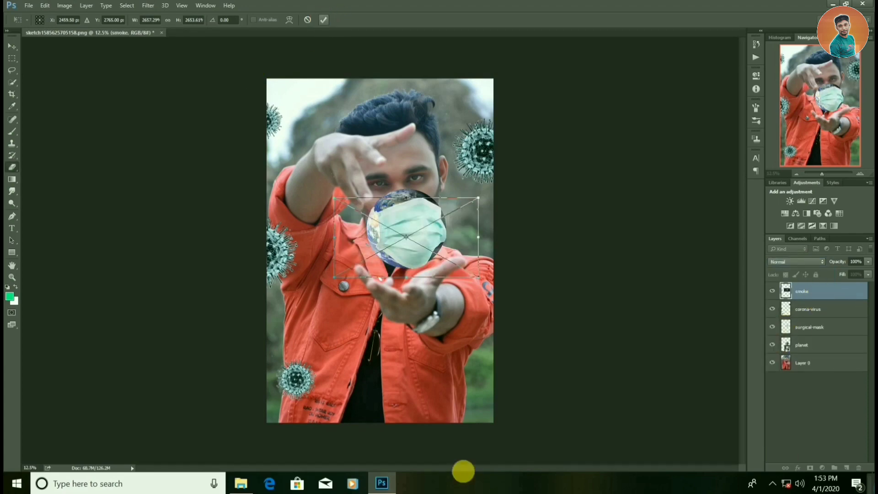
- Duplicate the smoke layer twice, creating 'smoke copy' and 'smoke copy 2'
right_click(806, 291)
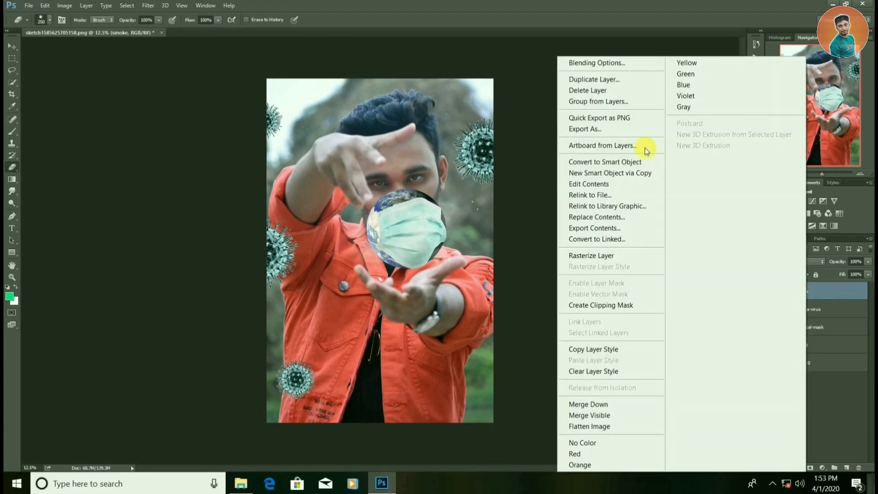
left_click(607, 82)
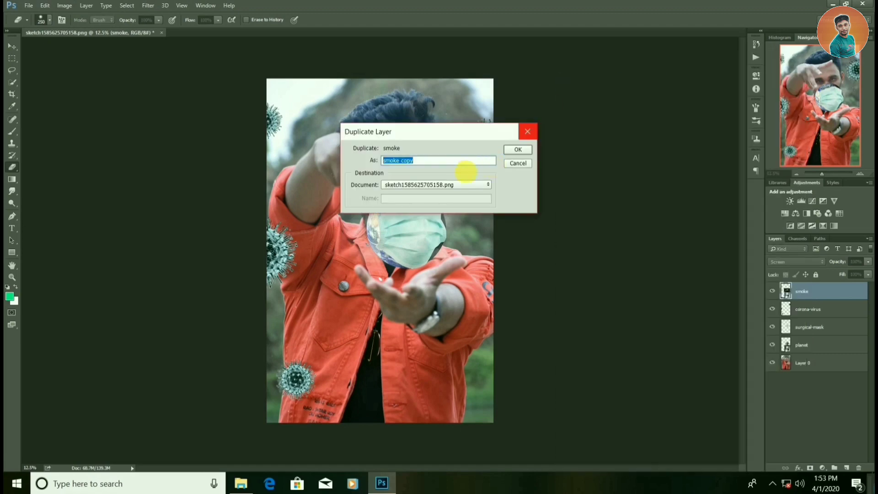
left_click(514, 150)
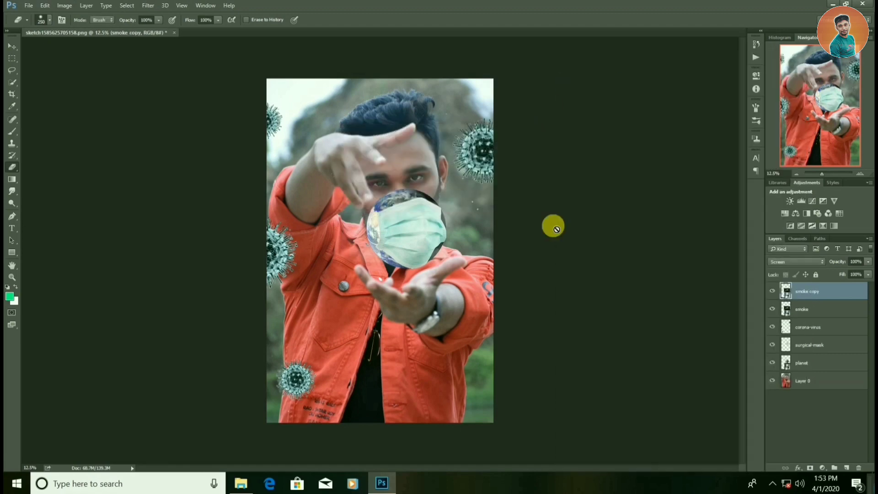
right_click(805, 294)
left_click(594, 81)
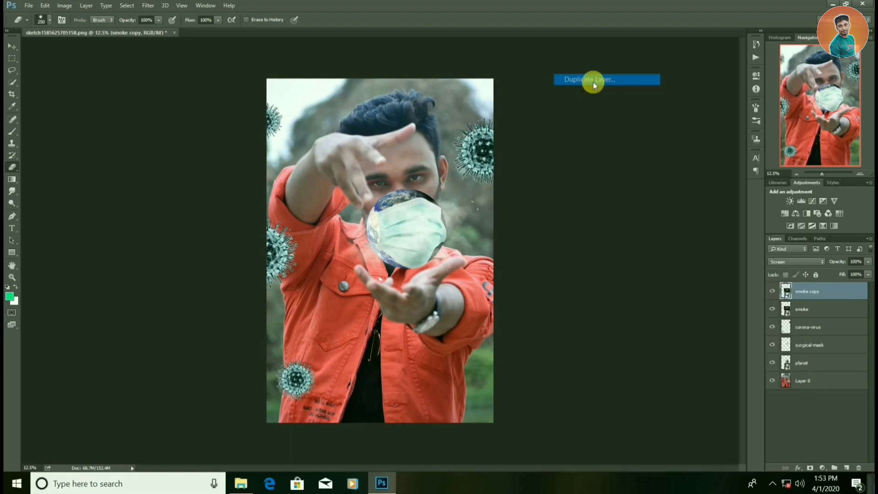
left_click(519, 150)
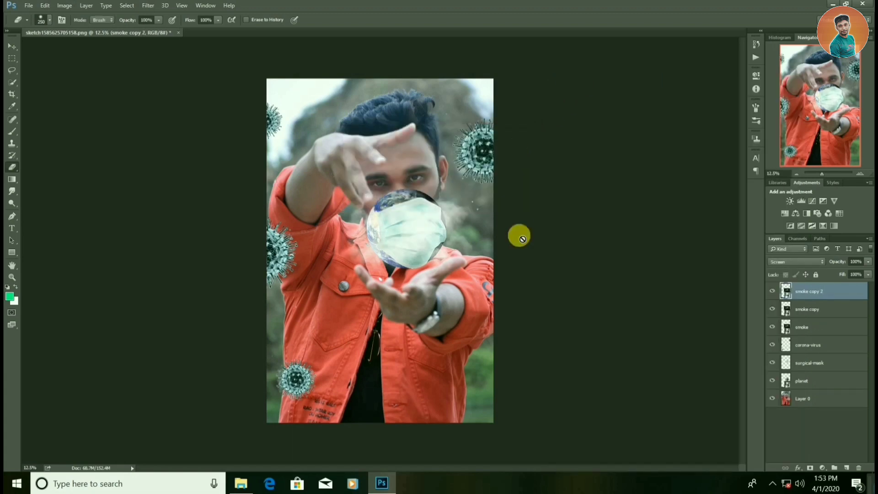
- Hide the background photo layer, then rotate smoke copy 2 and shift it right
left_click(773, 400)
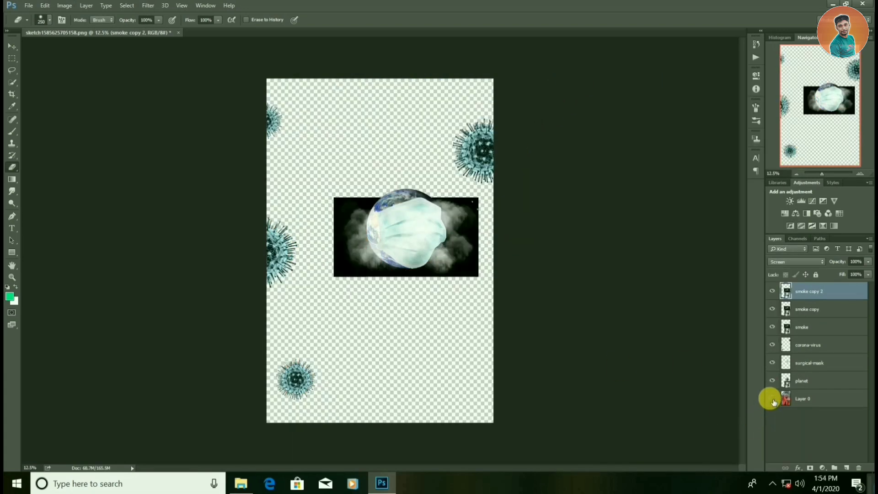
left_click(9, 48)
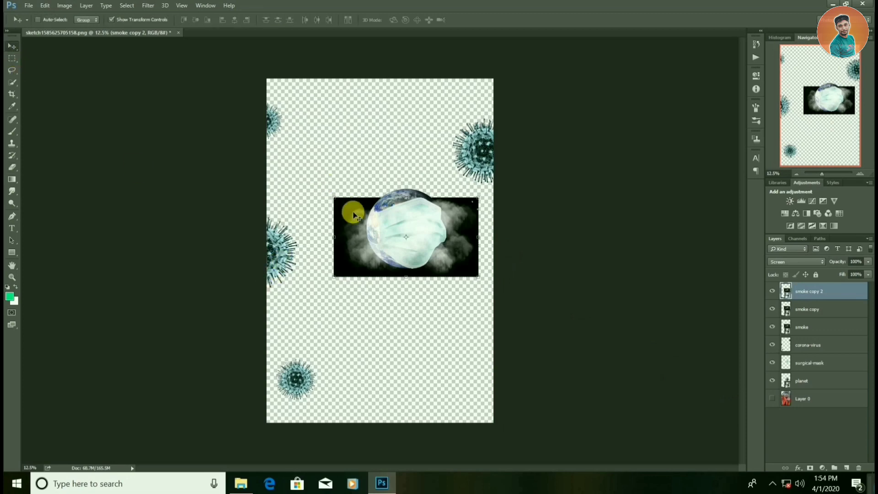
key("ctrl+t")
mouse_move(329, 194)
left_mouse_down()
mouse_move(350, 142)
mouse_move(377, 128)
left_mouse_up()
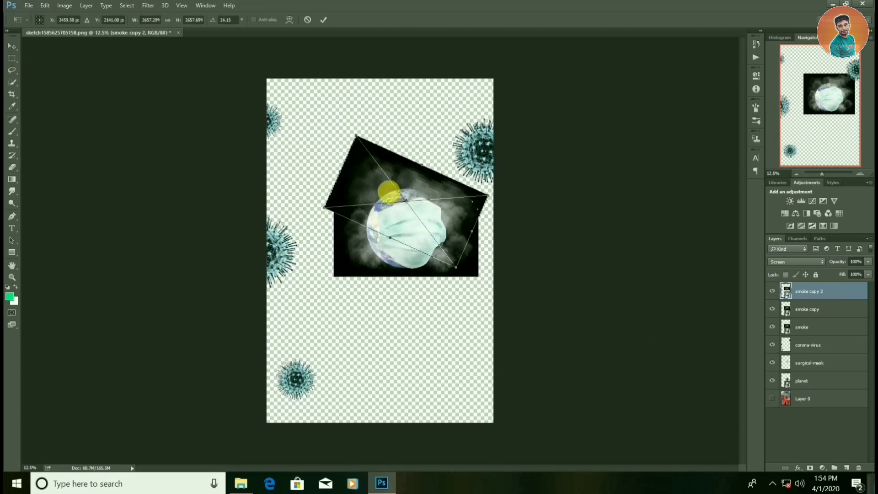
mouse_move(386, 190)
left_mouse_down()
mouse_move(406, 191)
mouse_move(399, 192)
left_mouse_up()
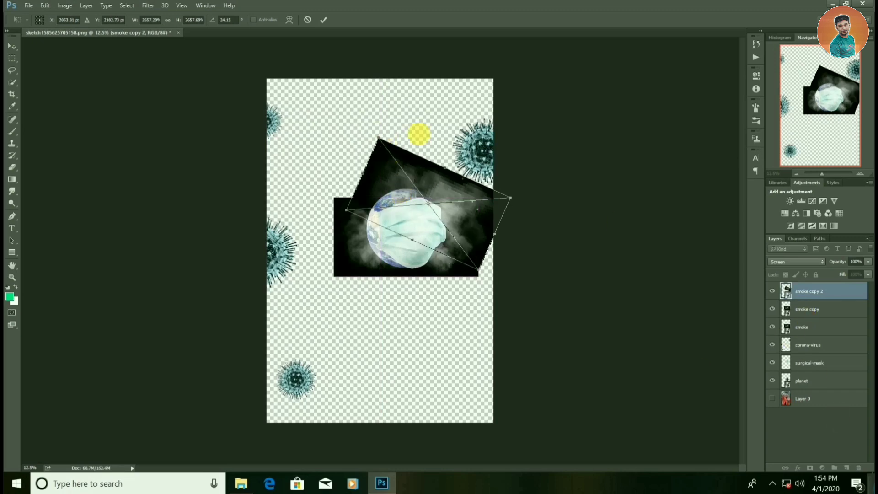
- Rotate smoke copy about -20 degrees toward the globe's left and nudge the original smoke down
left_click(805, 310)
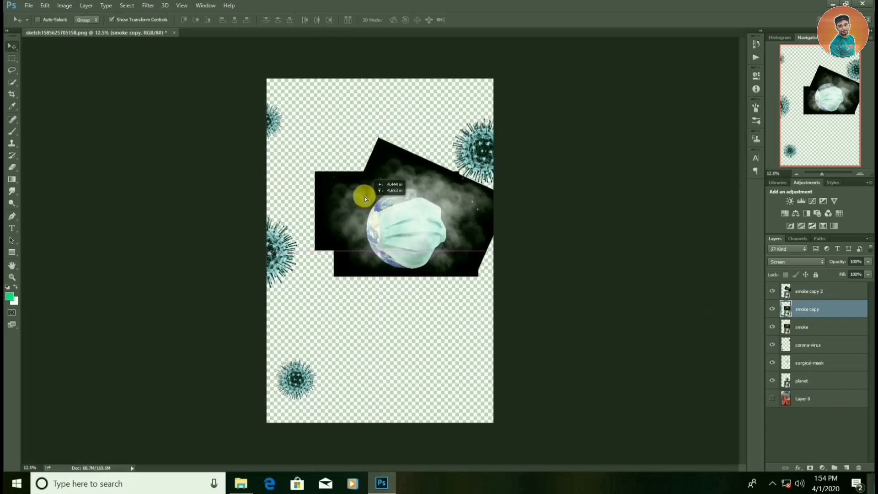
left_click_drag(377, 169, 304, 182)
mouse_move(340, 218)
left_mouse_down()
mouse_move(362, 219)
mouse_move(348, 220)
left_mouse_up()
key("Return")
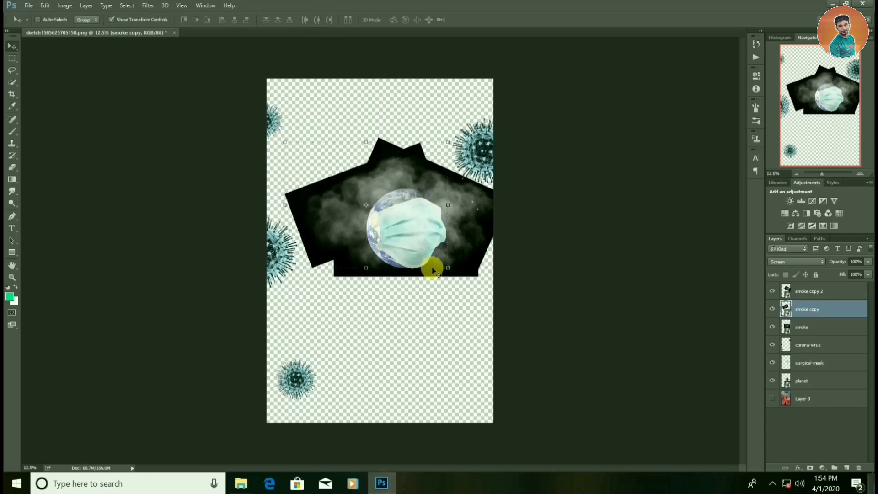
left_click(804, 334)
left_click_drag(417, 255, 417, 257)
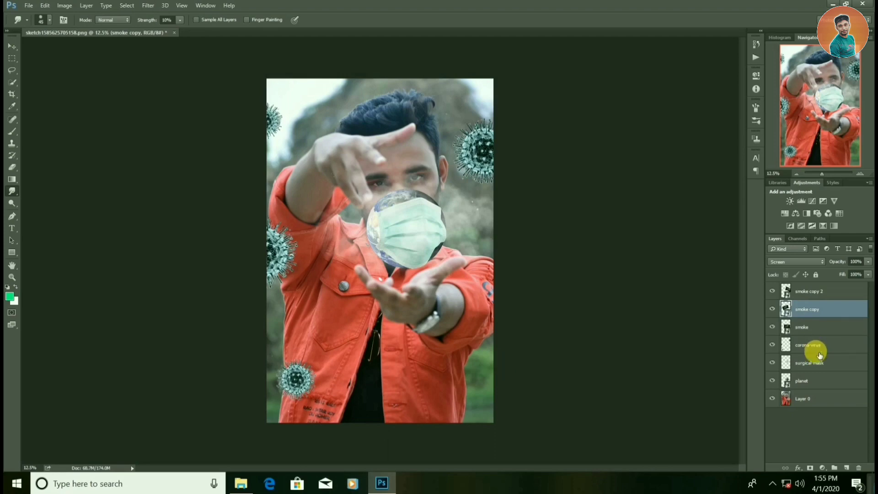
- Tone Layer 0 in Camera Raw: exposure +0.40, highlights -100, shadows +22, clarity +21, vibrance +24
left_click(805, 399)
left_click(148, 5)
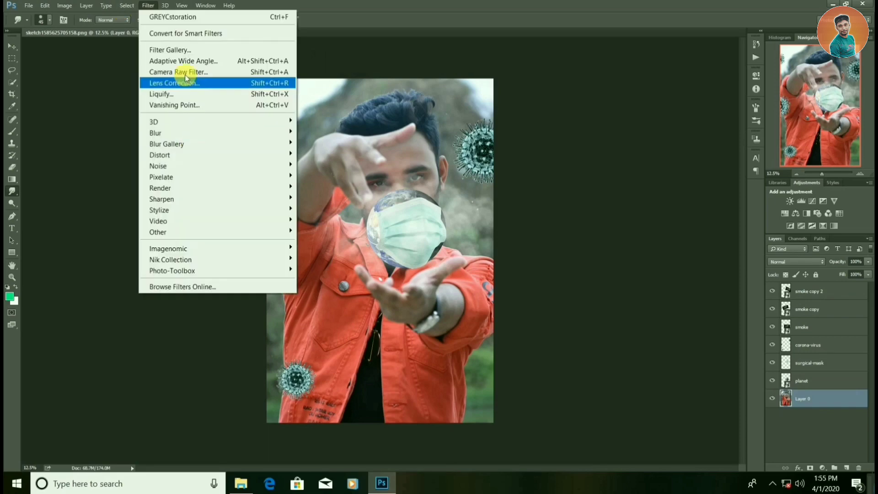
left_click(181, 69)
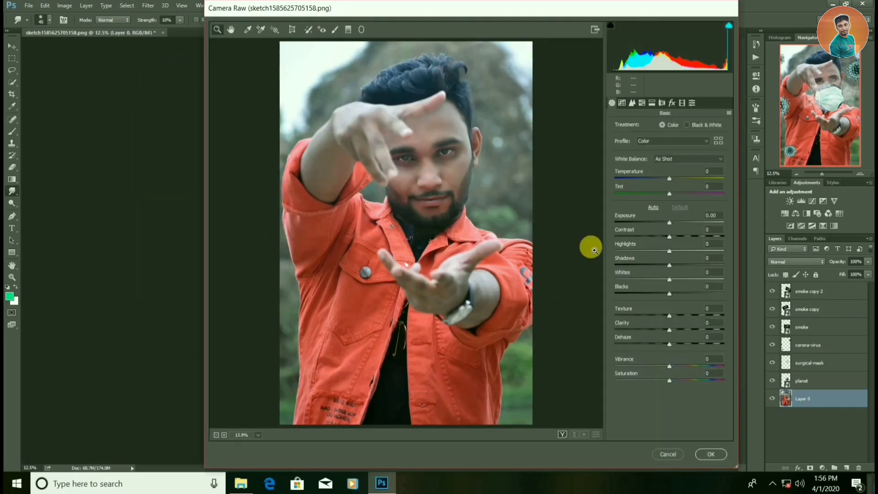
mouse_move(669, 226)
left_mouse_down()
mouse_move(677, 224)
mouse_move(677, 238)
left_mouse_up()
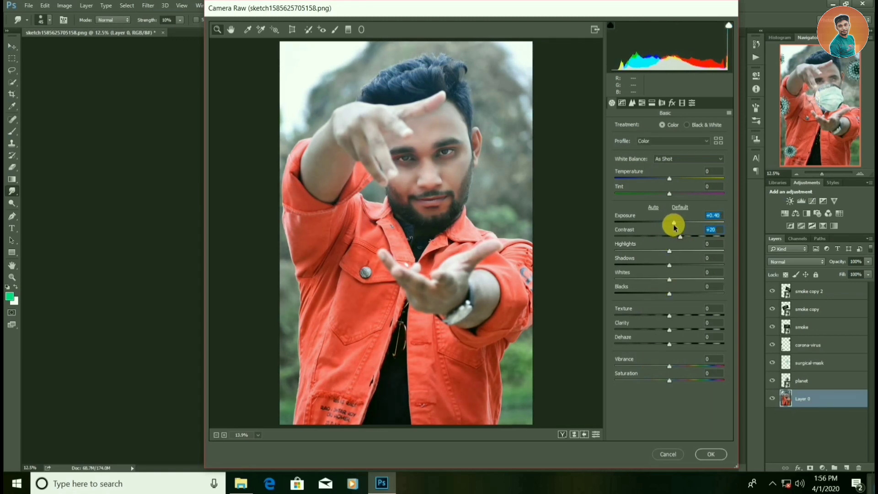
left_click_drag(661, 252, 576, 265)
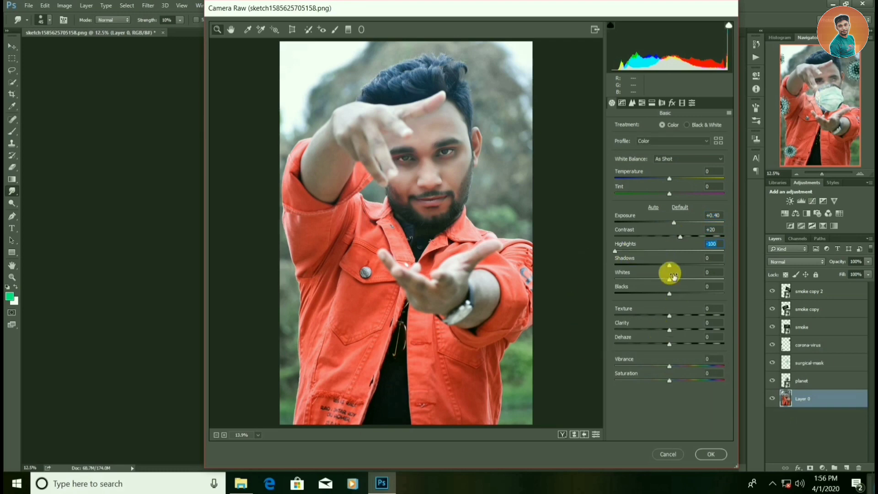
mouse_move(669, 265)
left_mouse_down()
mouse_move(678, 266)
mouse_move(648, 296)
left_mouse_up()
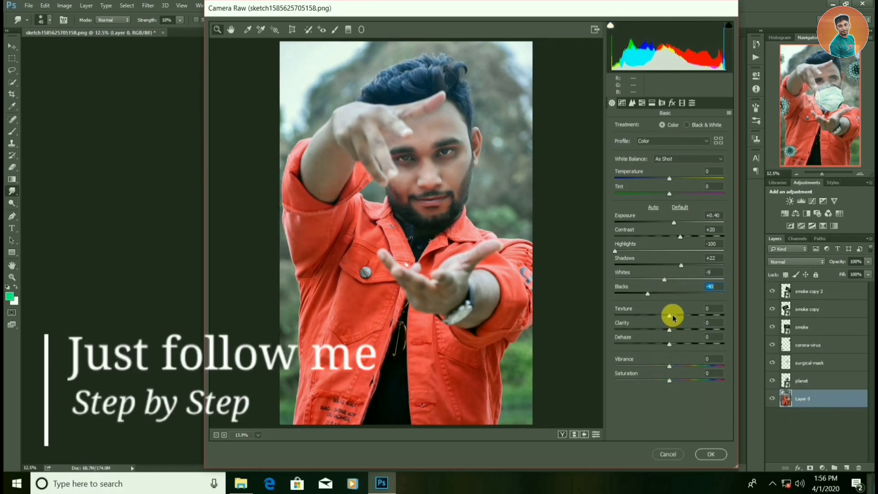
left_click_drag(676, 331, 682, 328)
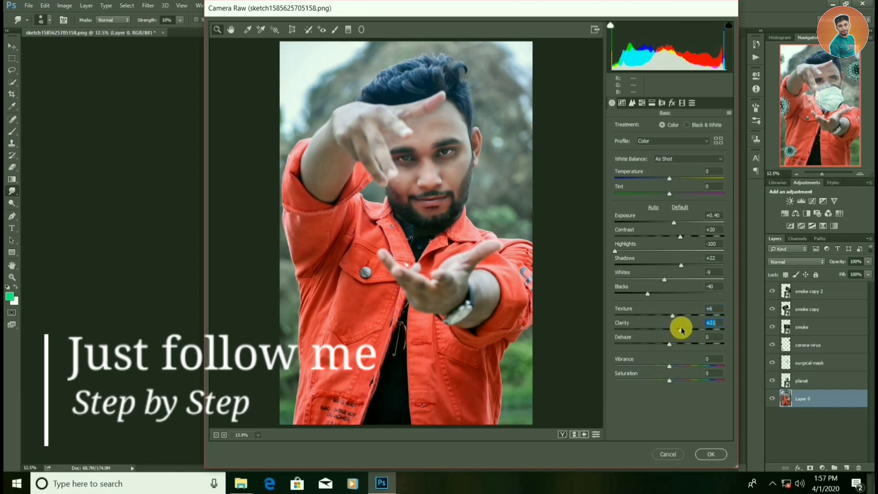
left_click_drag(669, 367, 682, 366)
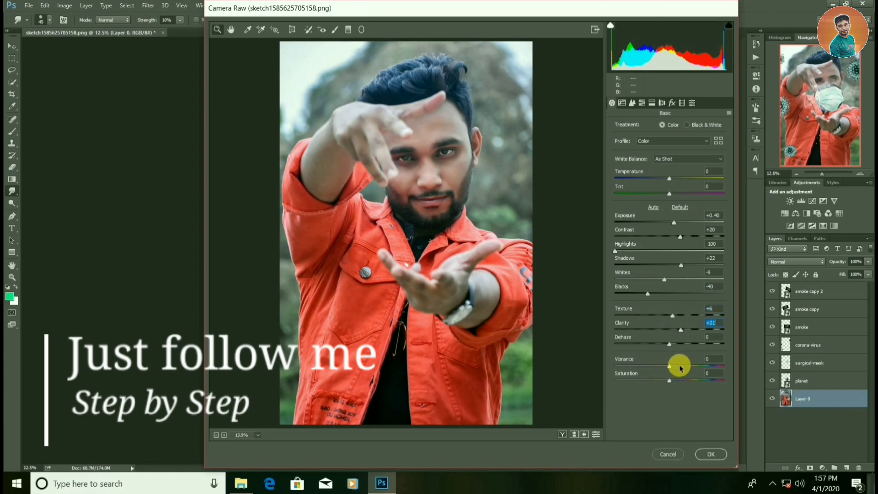
left_click(632, 103)
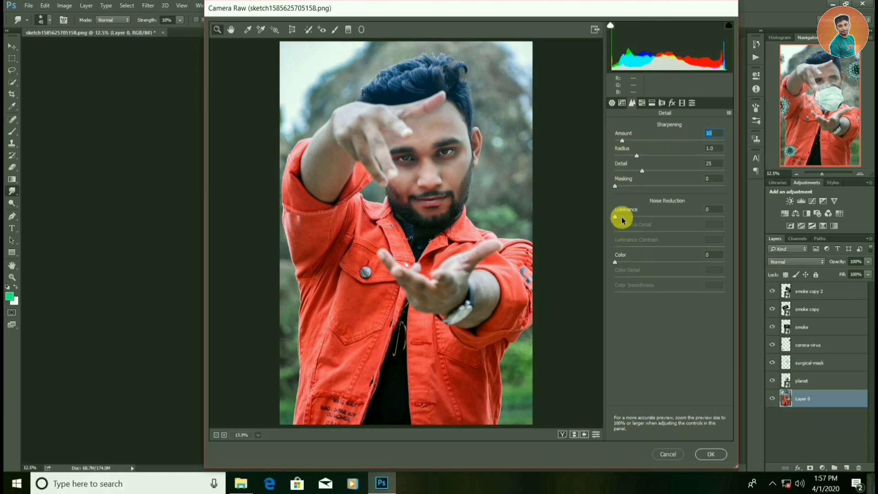
- Shift the HSL hues: aquas adjusted, greens +24, reds +13
left_click(643, 103)
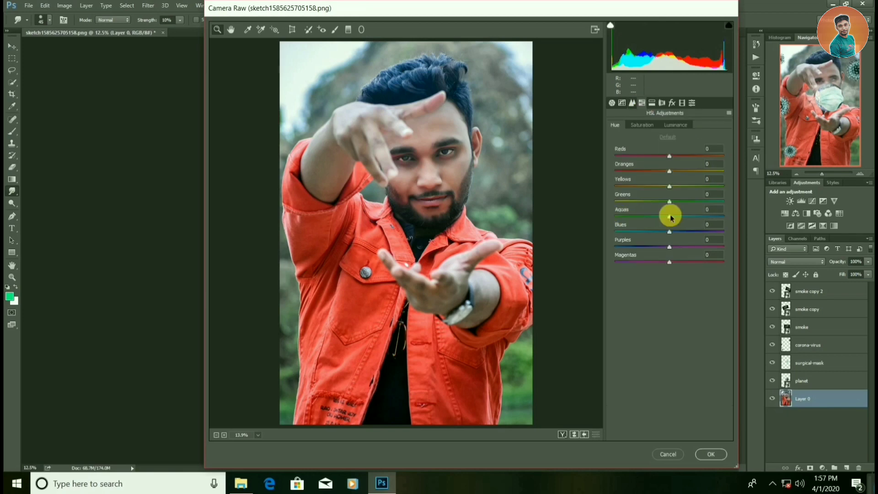
mouse_move(669, 216)
left_mouse_down()
mouse_move(678, 215)
mouse_move(642, 237)
left_mouse_up()
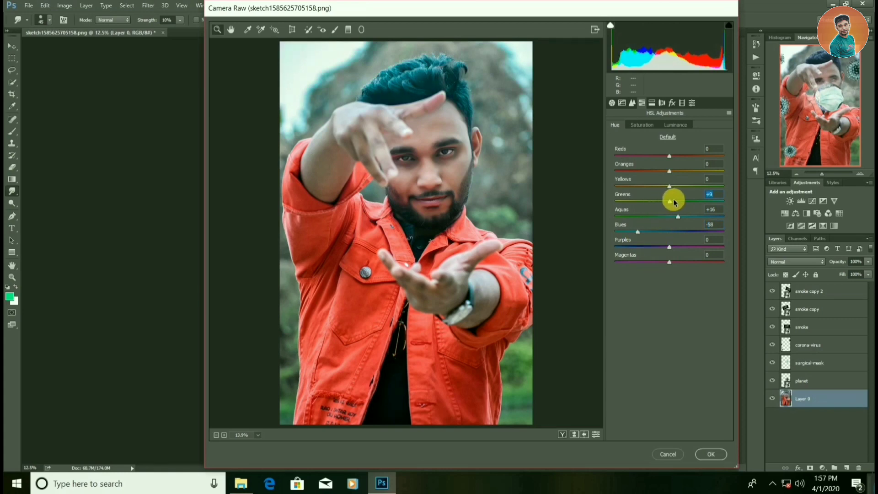
left_click_drag(680, 201, 681, 201)
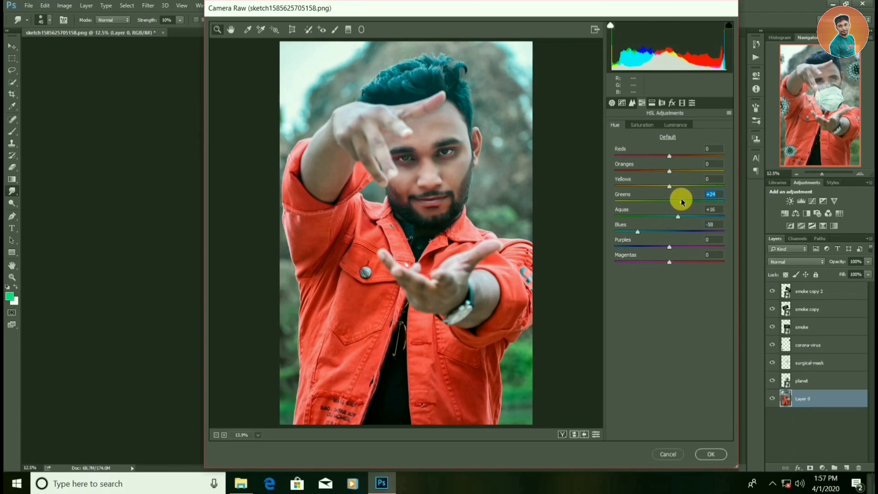
mouse_move(669, 155)
left_mouse_down()
mouse_move(677, 155)
mouse_move(663, 172)
mouse_move(676, 156)
left_mouse_up()
left_click(666, 157)
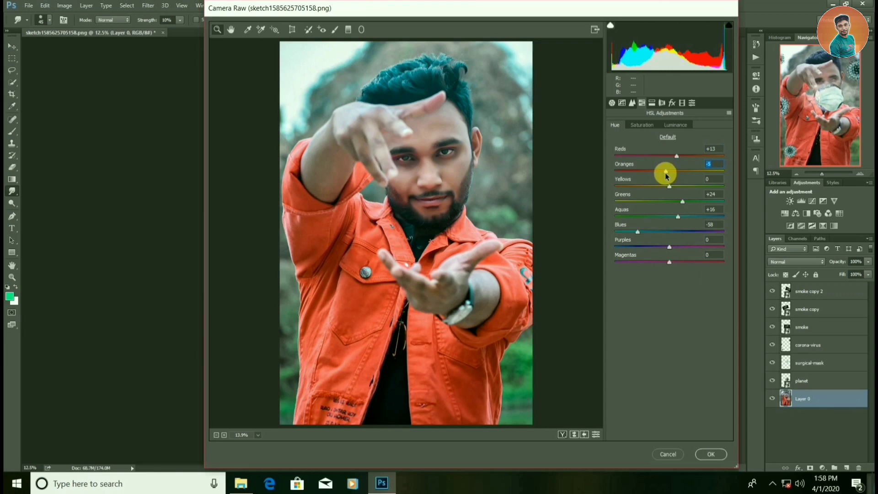
- Fully desaturate the greens, lower orange saturation and boost aqua saturation
left_click(642, 125)
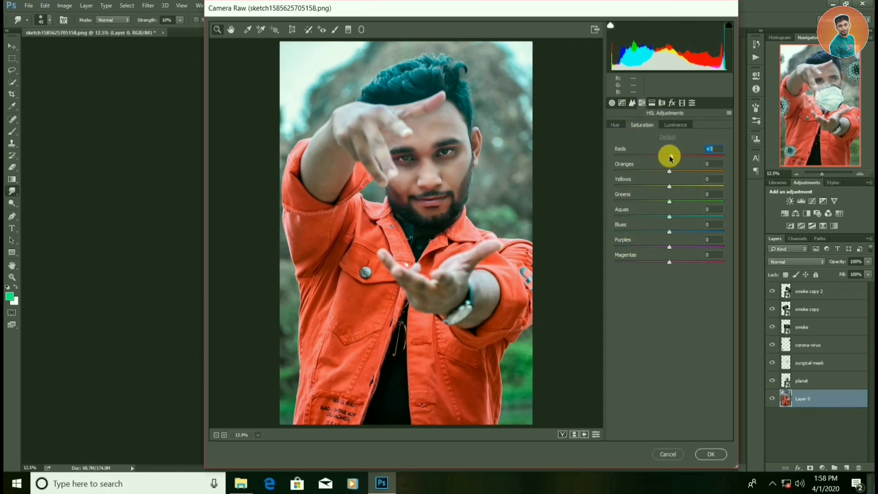
left_click_drag(670, 171, 561, 188)
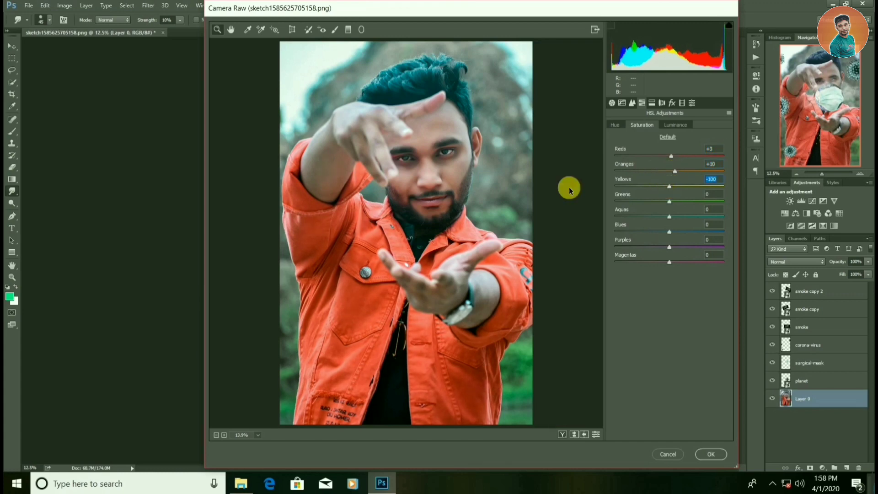
left_click_drag(669, 202, 503, 194)
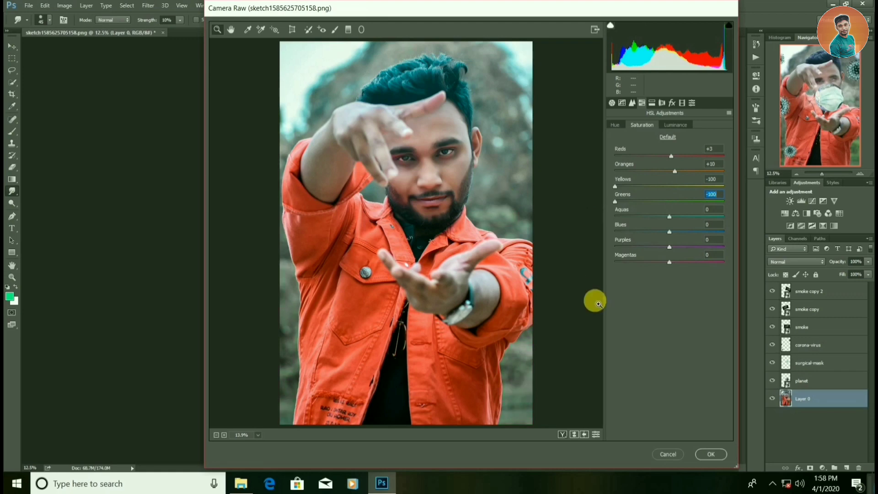
mouse_move(669, 217)
left_mouse_down()
mouse_move(685, 217)
mouse_move(680, 231)
left_mouse_up()
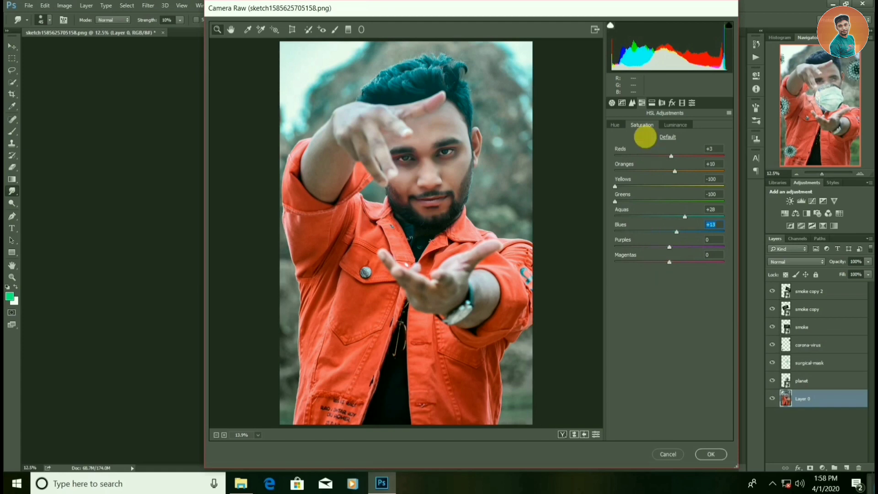
- Raise orange luminance to +15 and lower aqua luminance
left_click(672, 124)
mouse_move(669, 171)
left_mouse_down()
mouse_move(677, 171)
mouse_move(672, 156)
left_mouse_up()
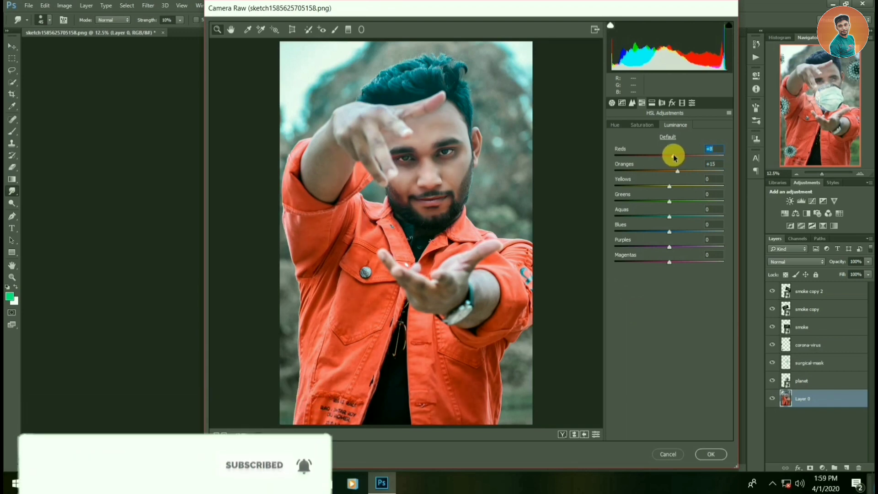
left_click_drag(668, 217, 597, 222)
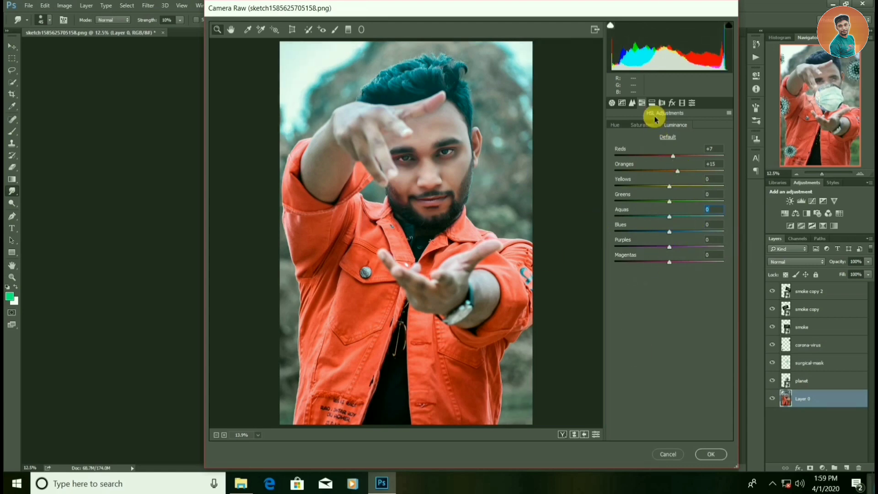
- Add a -8 post-crop vignette and apply the Camera Raw filter to the portrait
left_click(671, 104)
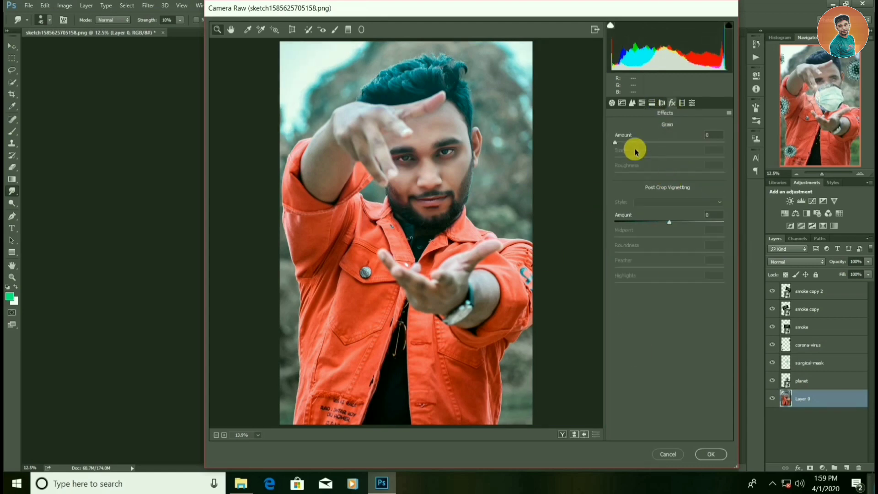
left_click(713, 136)
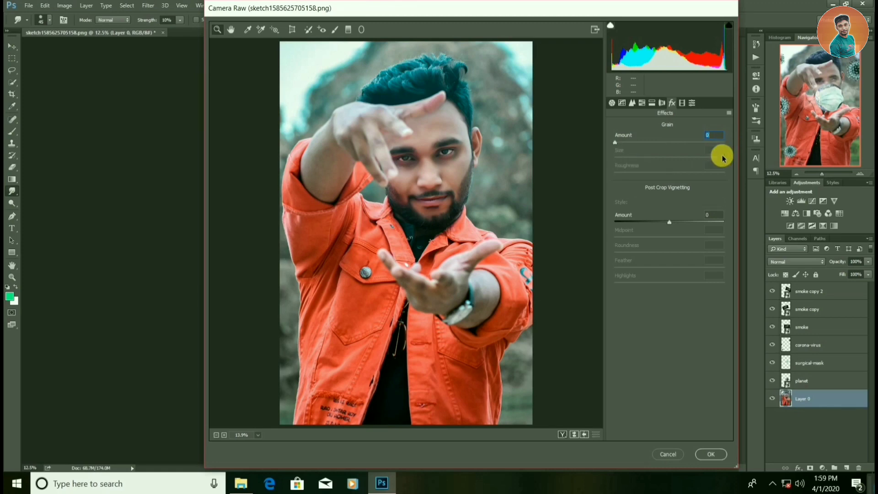
left_click_drag(665, 224, 663, 223)
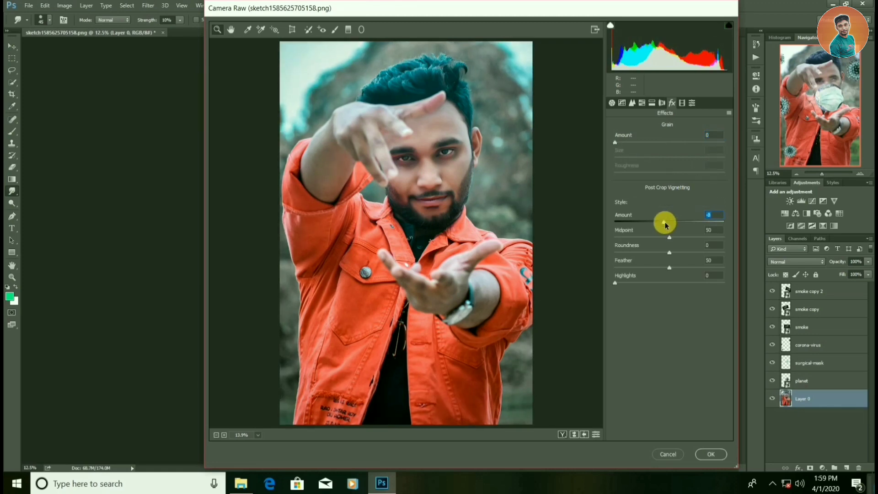
left_click(710, 454)
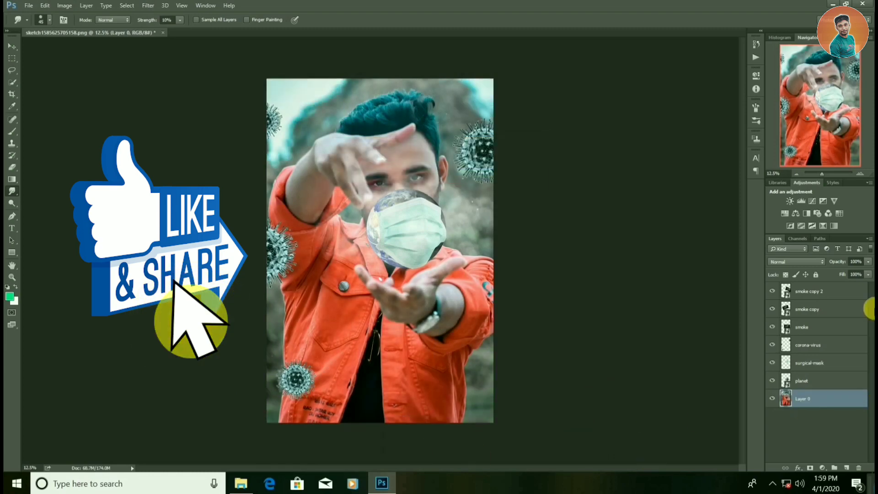
- Grade the planet layer in Camera Raw: shadows -11, blacks -18, vibrance +20, clarity +10
left_click(807, 381)
left_click(148, 5)
left_click(160, 72)
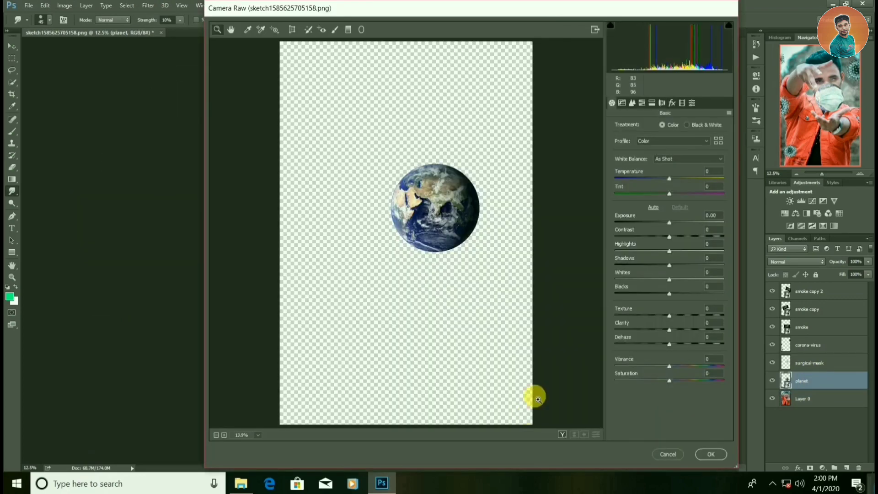
mouse_move(668, 292)
left_mouse_down()
mouse_move(659, 294)
mouse_move(680, 265)
mouse_move(663, 266)
left_mouse_up()
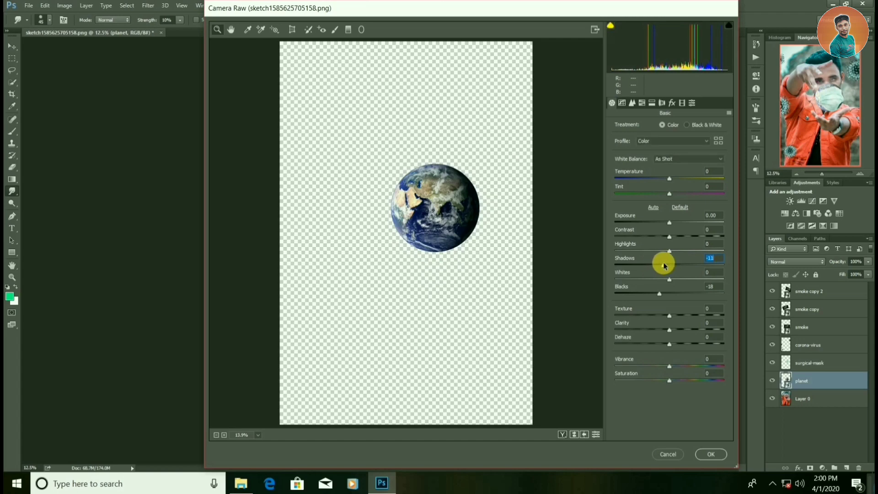
left_click_drag(676, 366, 680, 366)
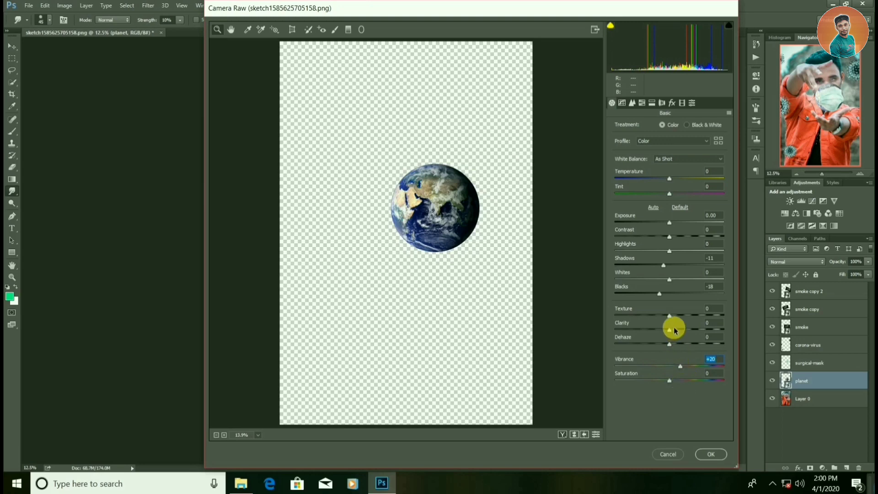
left_click_drag(673, 329, 674, 329)
left_click(703, 456)
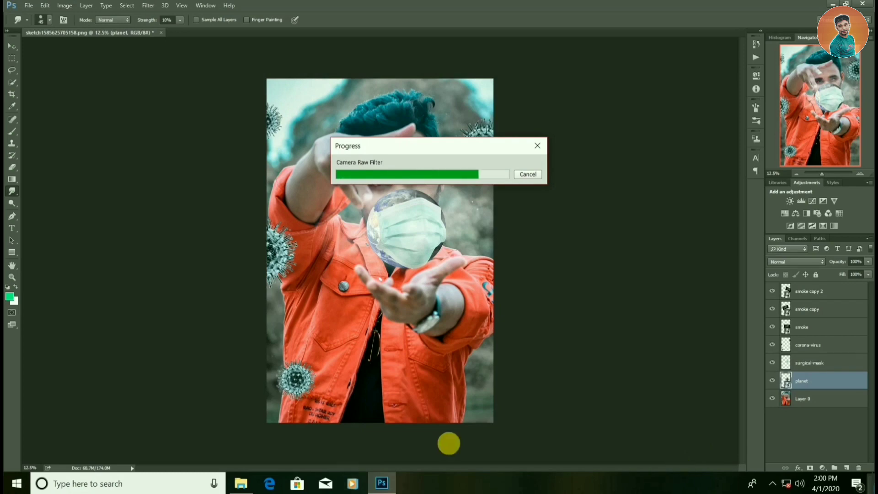
- Give the surgical-mask layer Camera Raw Blacks -29, Shadows -19 and Vibrance +19
left_click(808, 362)
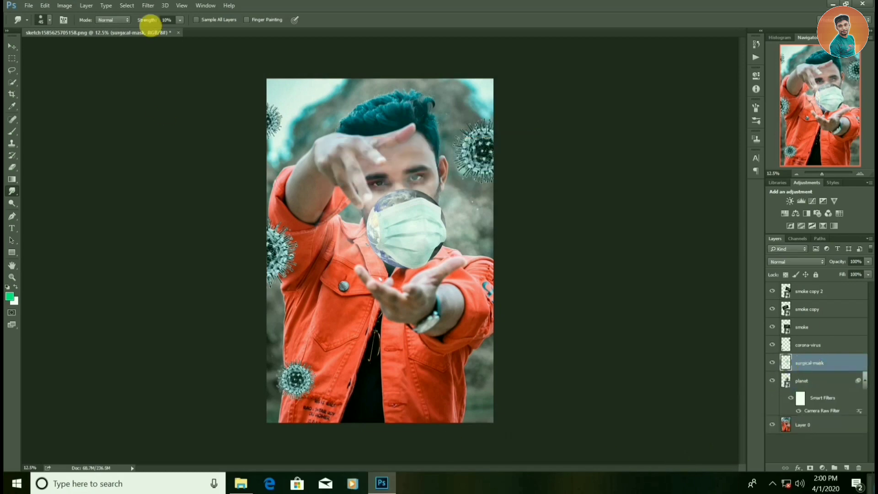
left_click(148, 5)
left_click(157, 72)
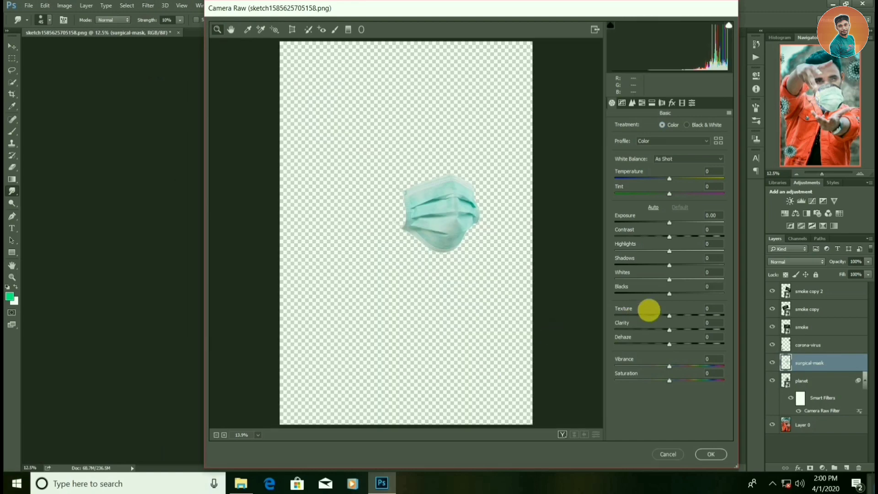
mouse_move(669, 294)
left_mouse_down()
mouse_move(653, 293)
mouse_move(658, 265)
left_mouse_up()
left_click_drag(669, 366, 679, 366)
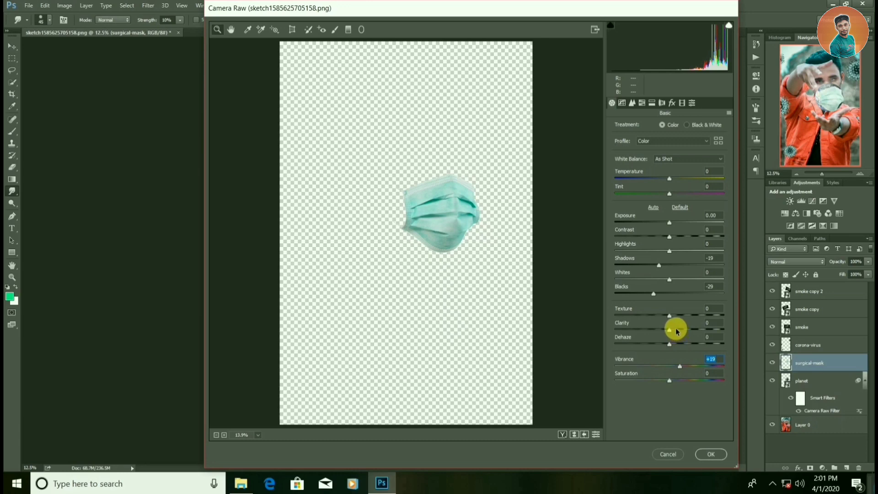
- Shift the mask's Blues hue to -63 and Aquas saturation to +26, then apply
left_click(642, 102)
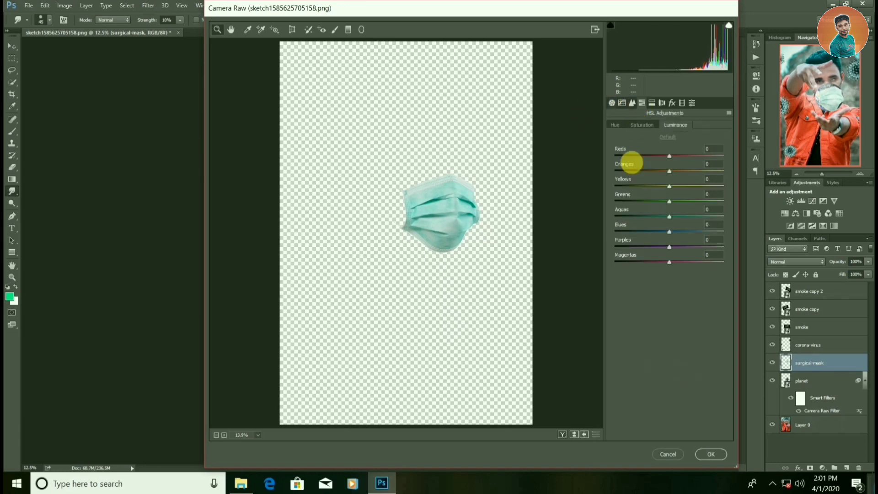
left_click(615, 125)
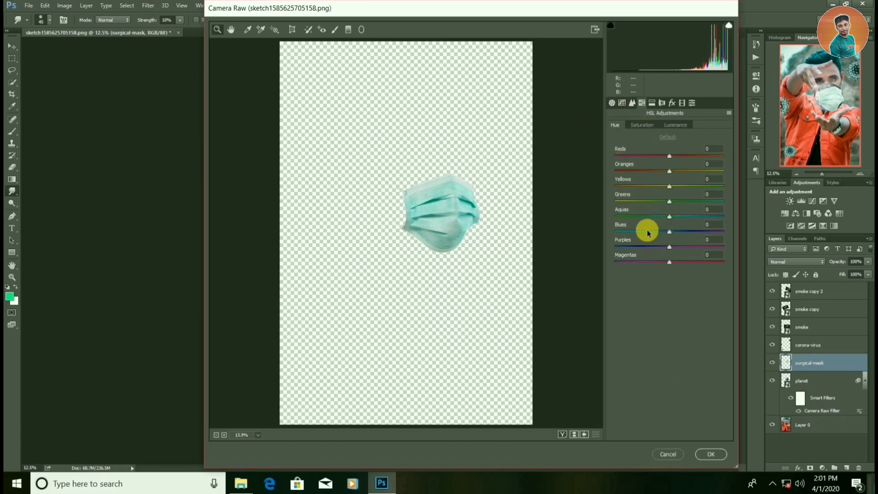
left_click_drag(645, 231, 636, 233)
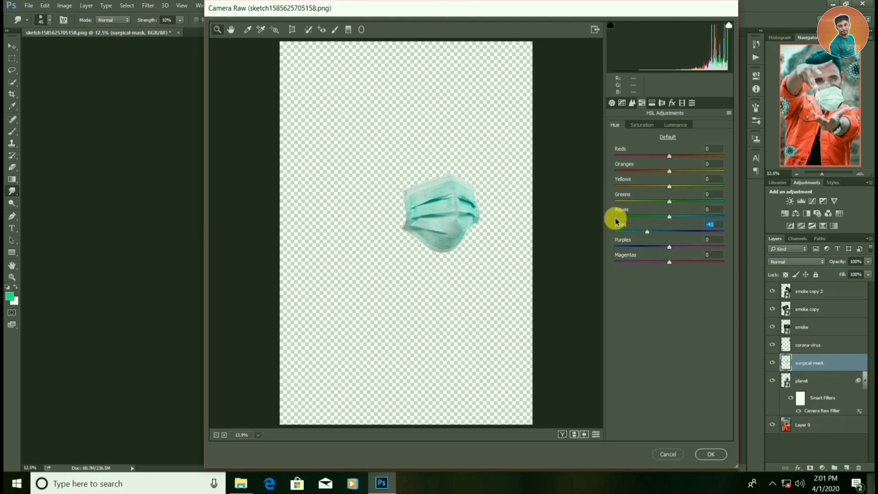
left_click(642, 124)
left_click_drag(669, 216, 685, 219)
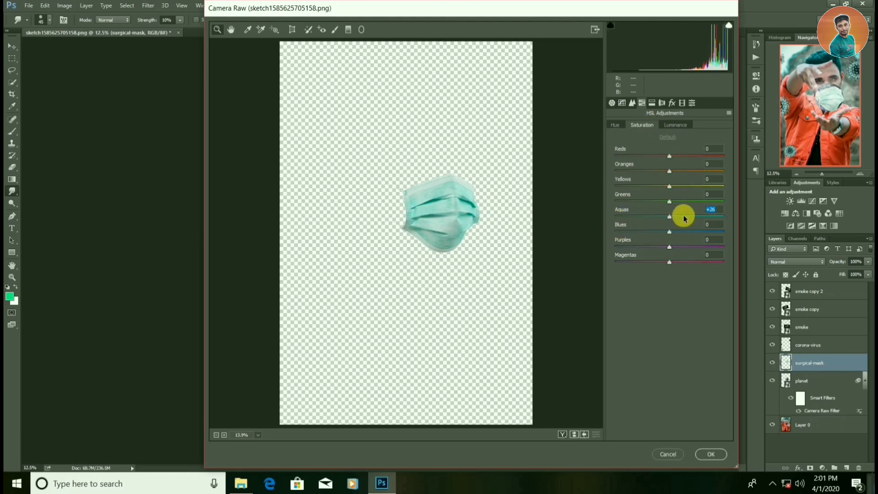
left_click(711, 454)
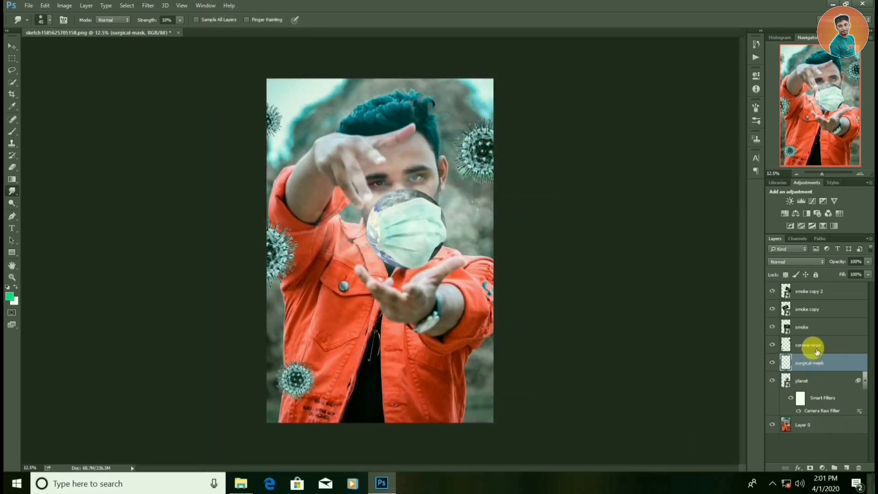
left_click(817, 350)
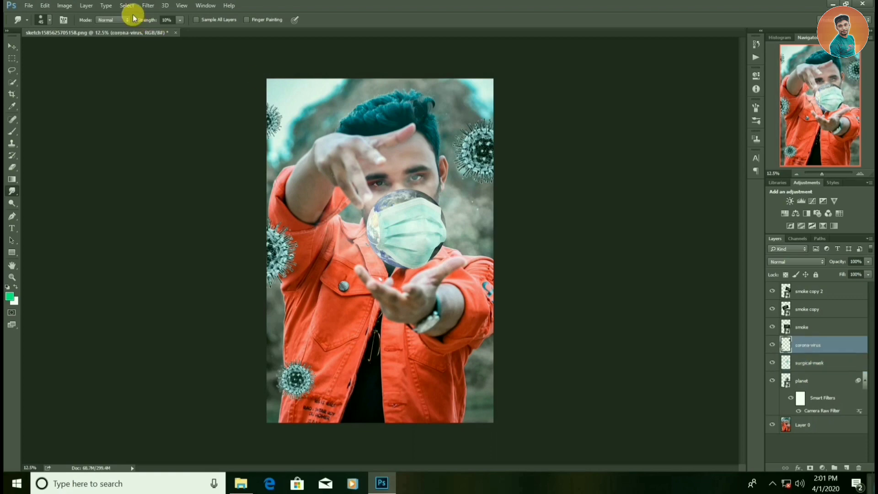
- Give the corona-virus layer Camera Raw Blacks -22, Shadows -10 and Clarity +11
left_click(148, 5)
left_click(175, 71)
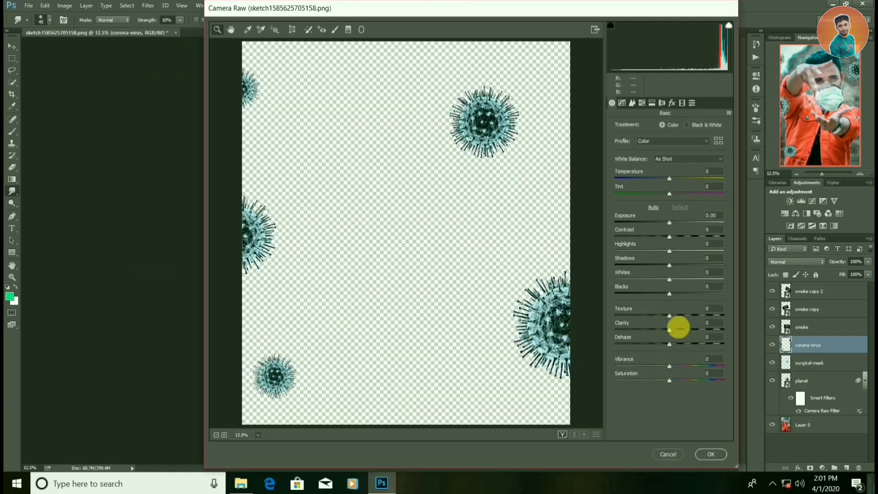
left_click_drag(670, 293, 660, 295)
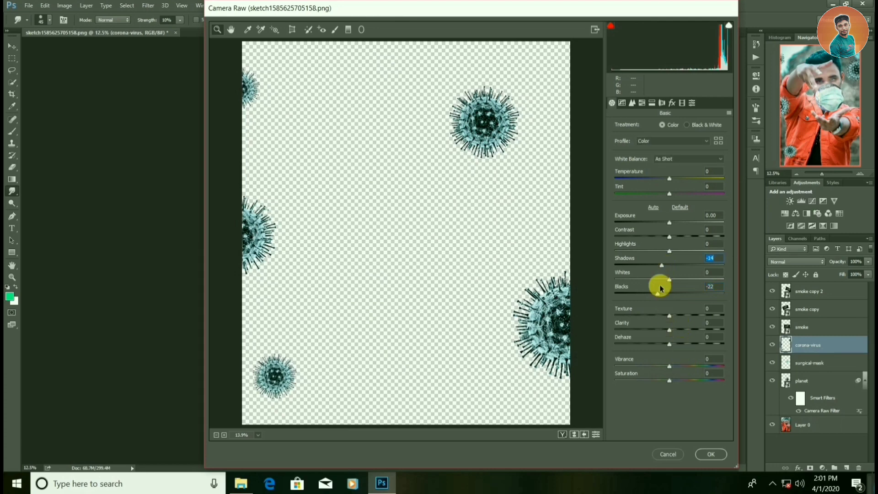
left_click_drag(661, 265, 664, 265)
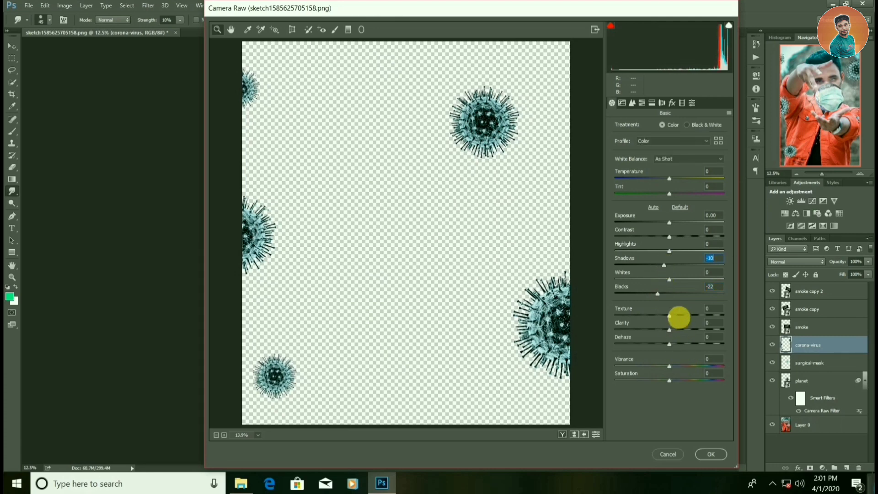
left_click(676, 330)
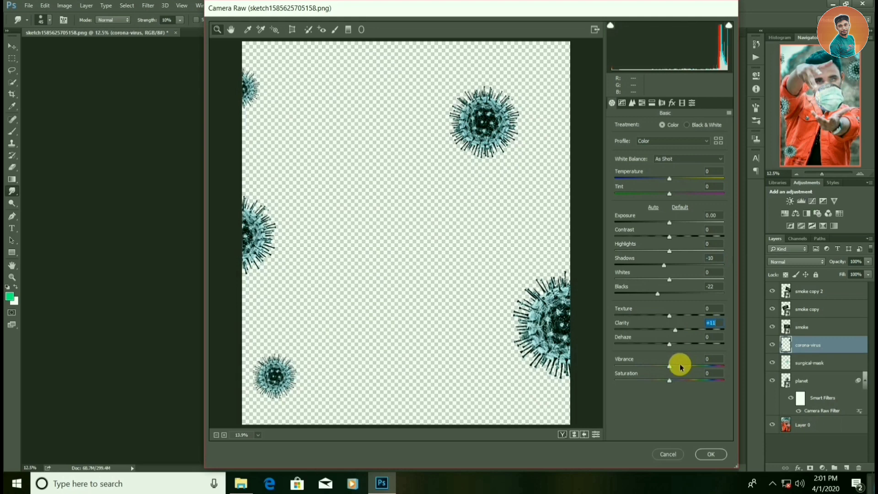
left_click(713, 453)
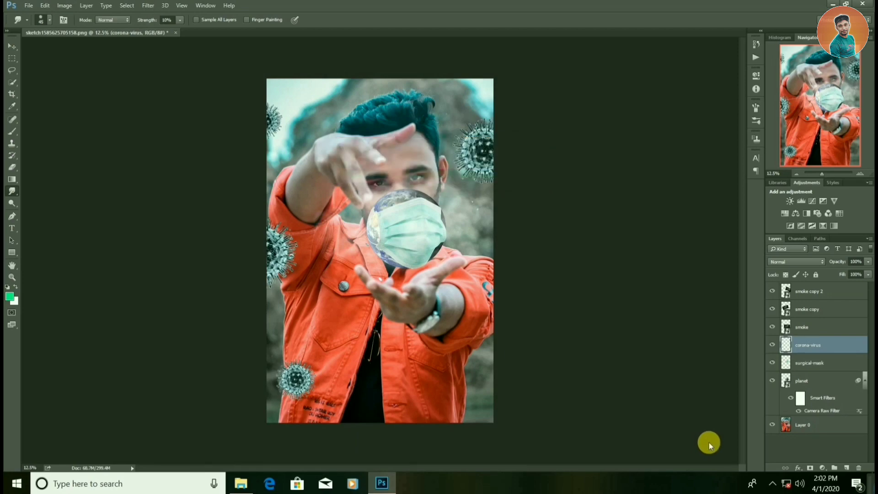
- Merge visible layers into smoke copy 2 and duplicate it as smoke copy 3
left_click(828, 293)
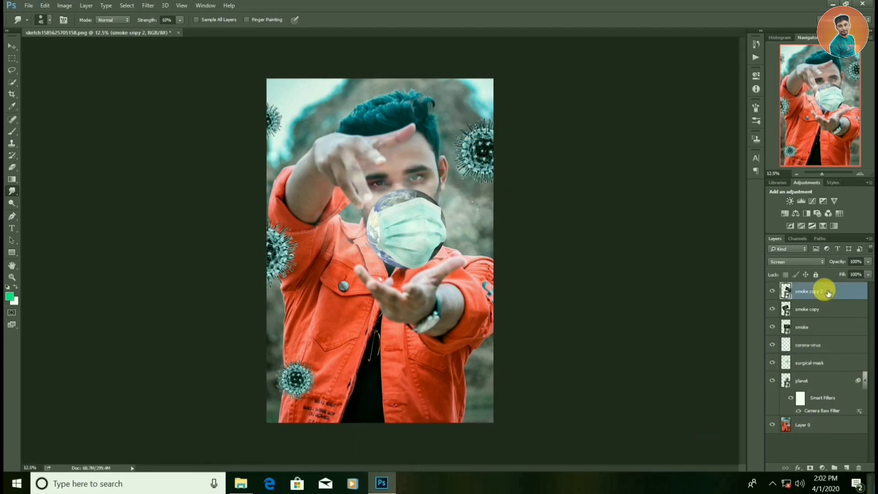
right_click(824, 290)
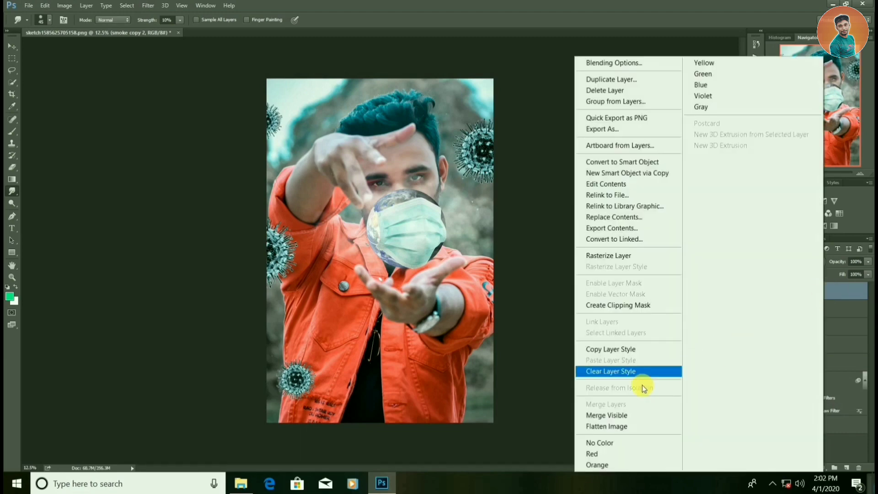
left_click(626, 416)
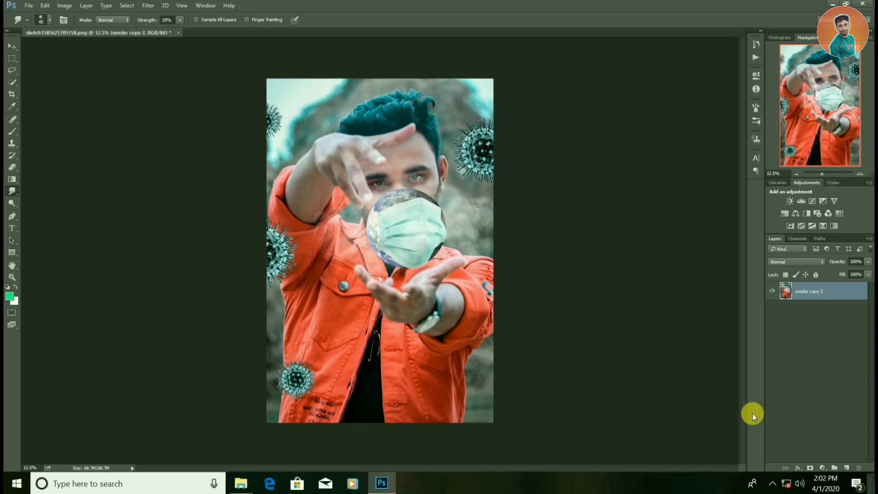
left_click_drag(832, 294, 852, 470)
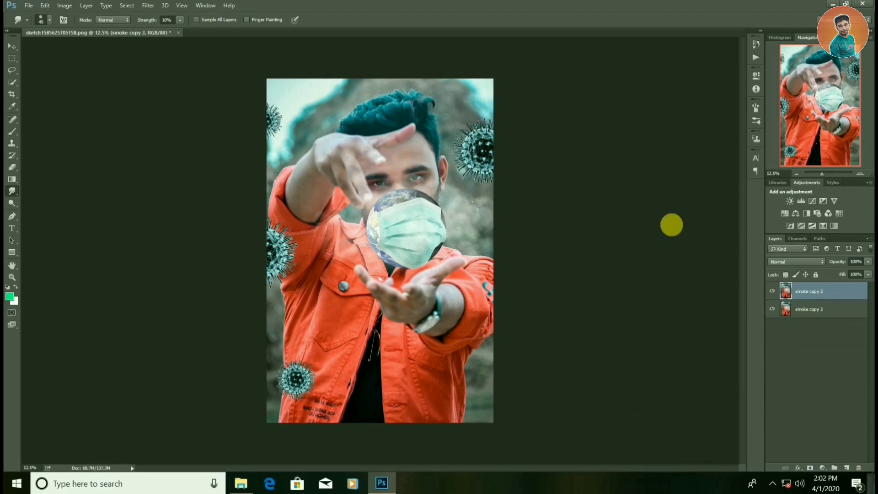
left_click(149, 5)
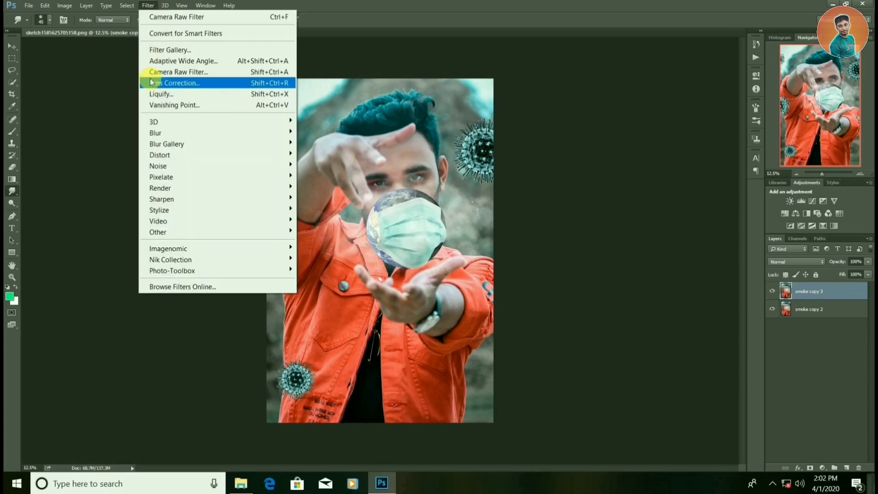
- Tone the merged copy in Camera Raw: Contrast +18, Blacks -26, Clarity +18, Vibrance +15
left_click(151, 72)
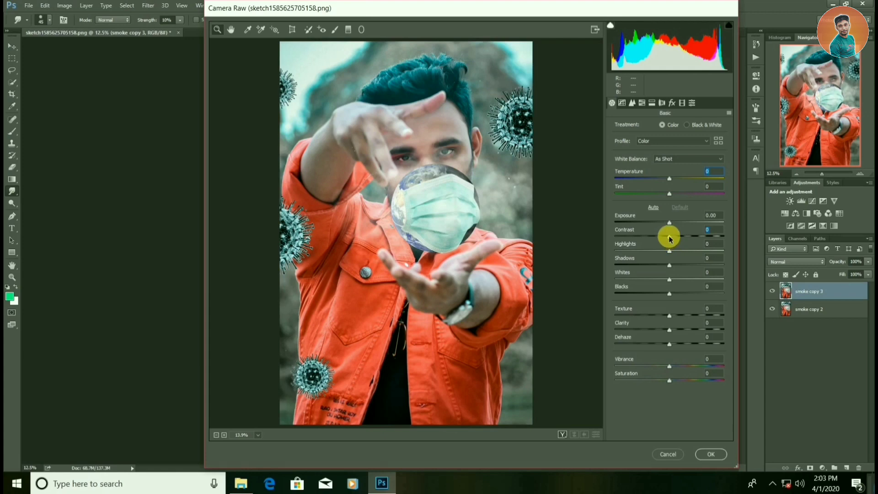
mouse_move(669, 237)
left_mouse_down()
mouse_move(677, 237)
mouse_move(663, 251)
mouse_move(675, 266)
mouse_move(656, 296)
mouse_move(680, 332)
left_mouse_up()
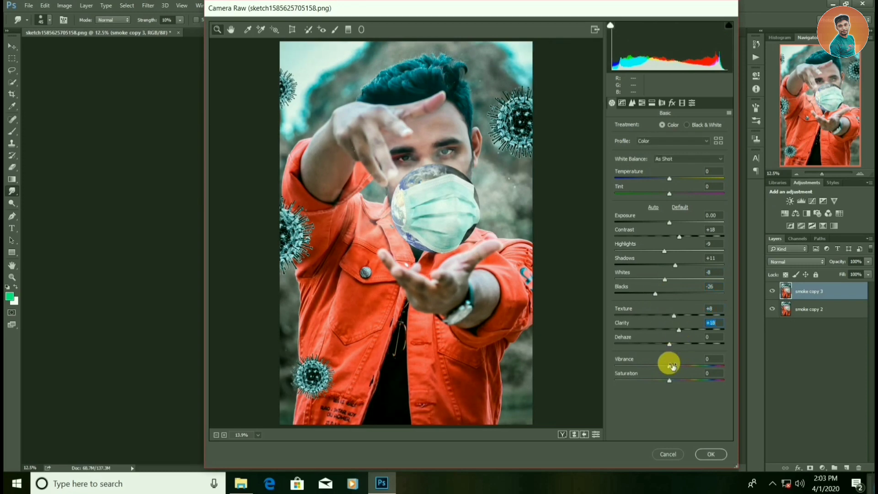
left_click_drag(669, 366, 677, 366)
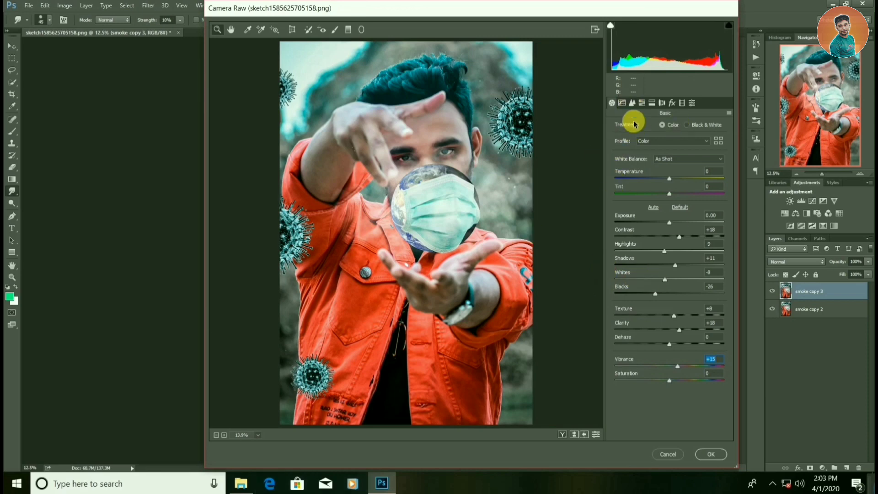
left_click(631, 104)
- Reduce luminance noise, fully desaturate greens (-100) and set Aquas saturation to +22
left_click_drag(621, 216, 627, 216)
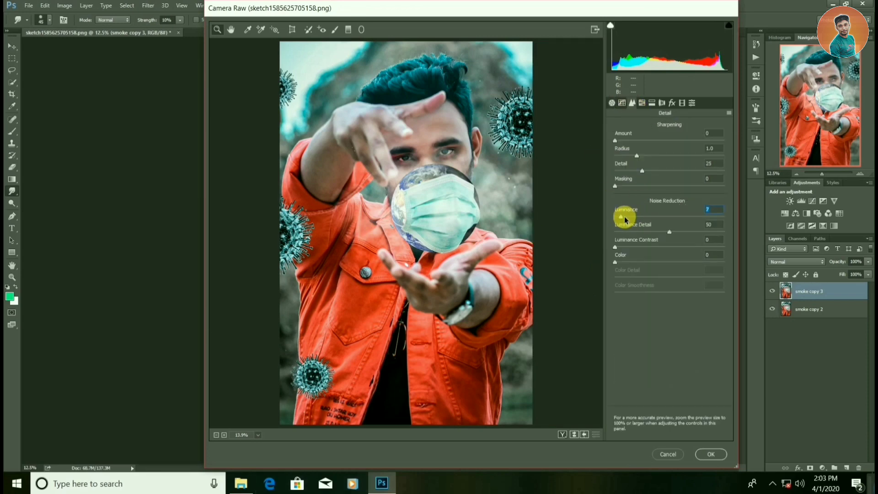
left_click(642, 103)
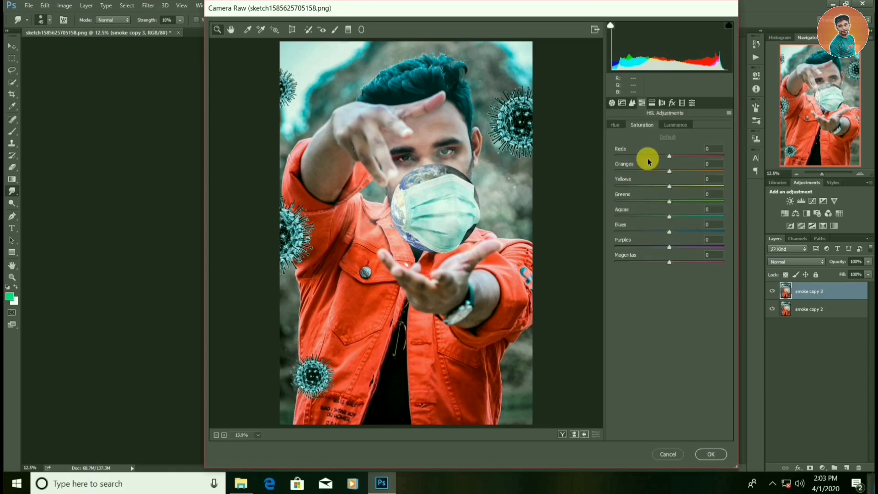
left_click(670, 217)
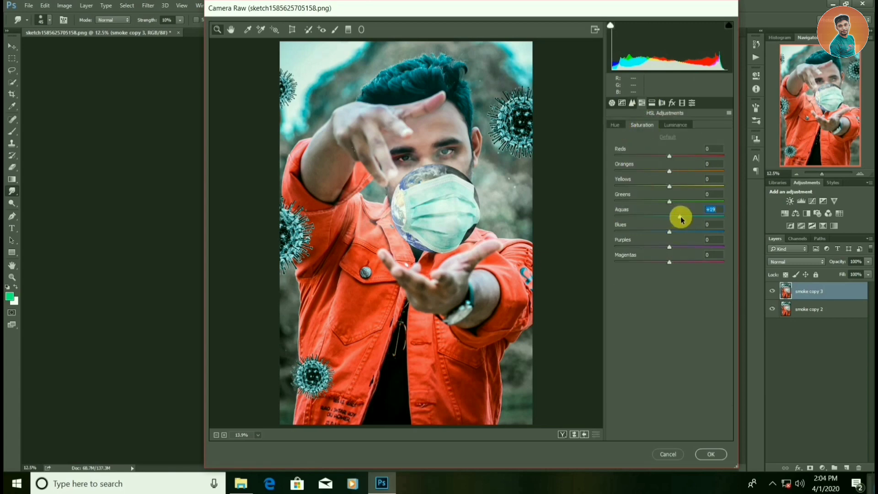
left_click_drag(681, 216, 578, 203)
left_click(676, 231)
left_click_drag(676, 231, 673, 234)
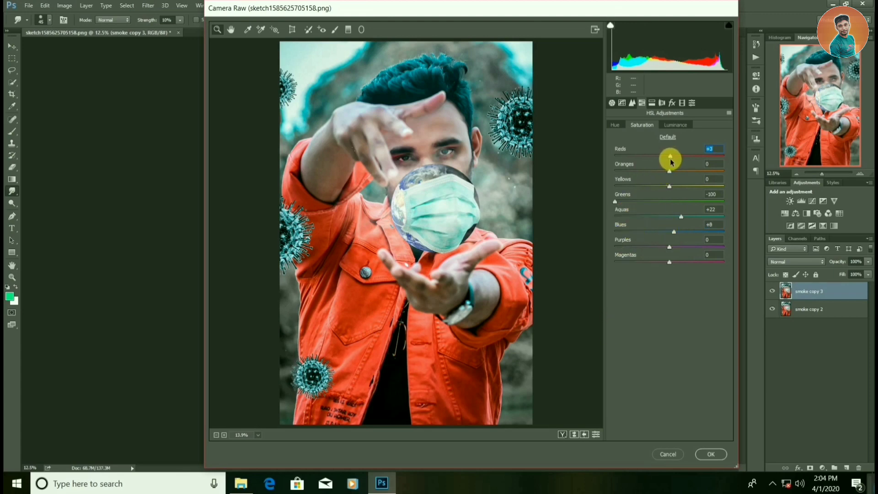
- Raise Oranges luminance to +10 and Reds slightly to brighten the orange jacket
left_click(673, 125)
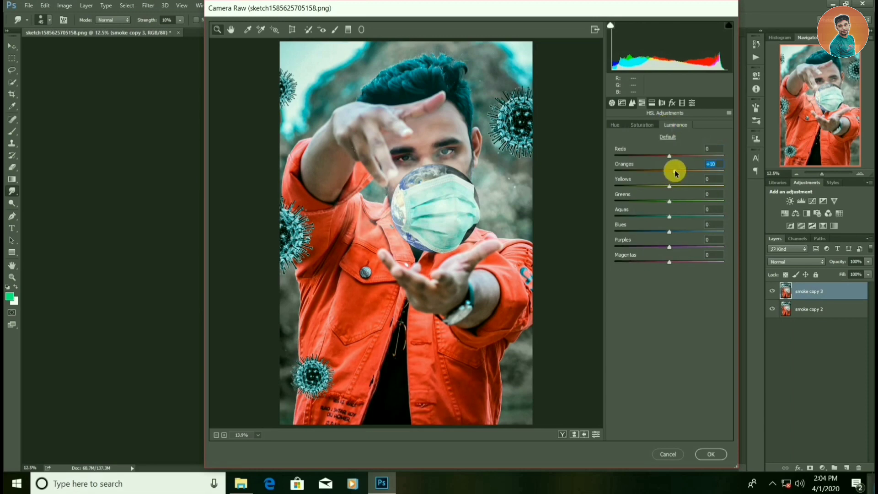
left_click_drag(675, 158, 684, 157)
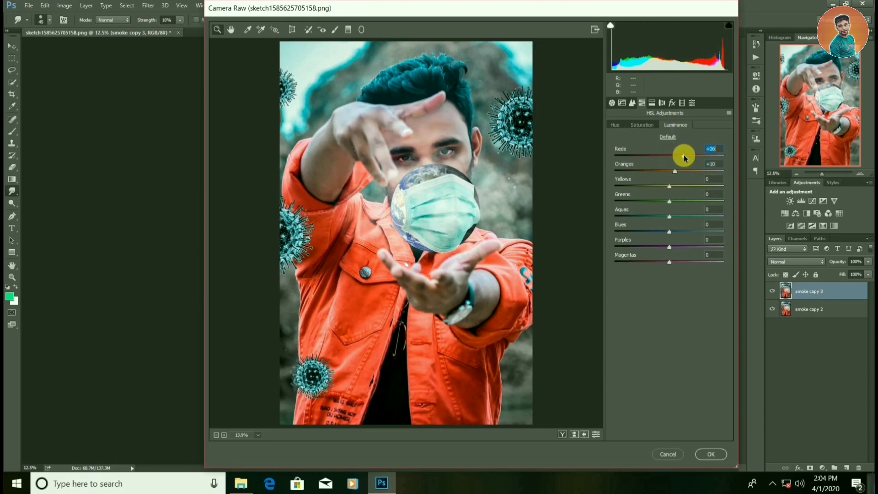
left_click(666, 157)
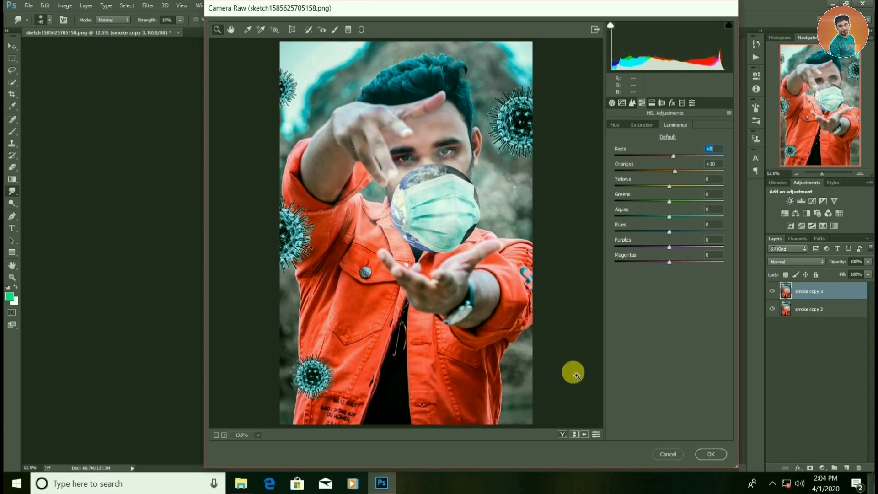
- Add a post-crop vignette of about -12 and apply the grade to smoke copy 3
left_click(672, 103)
left_click_drag(668, 221, 664, 223)
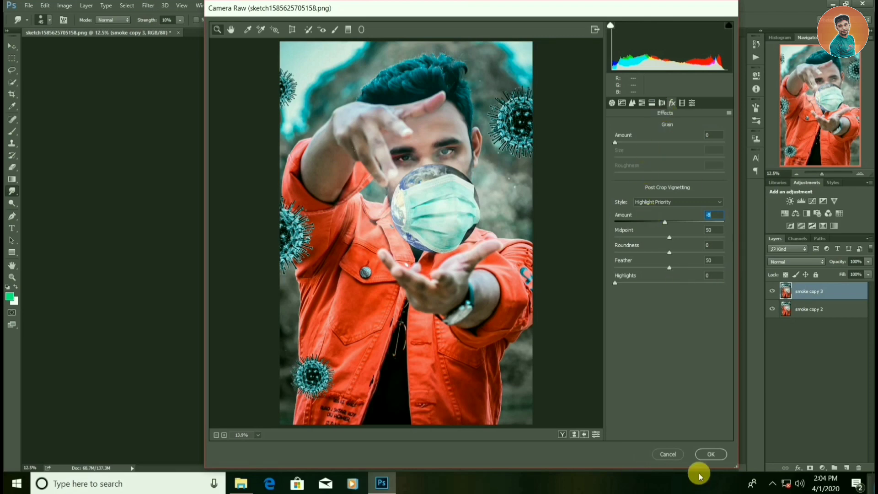
left_click(707, 454)
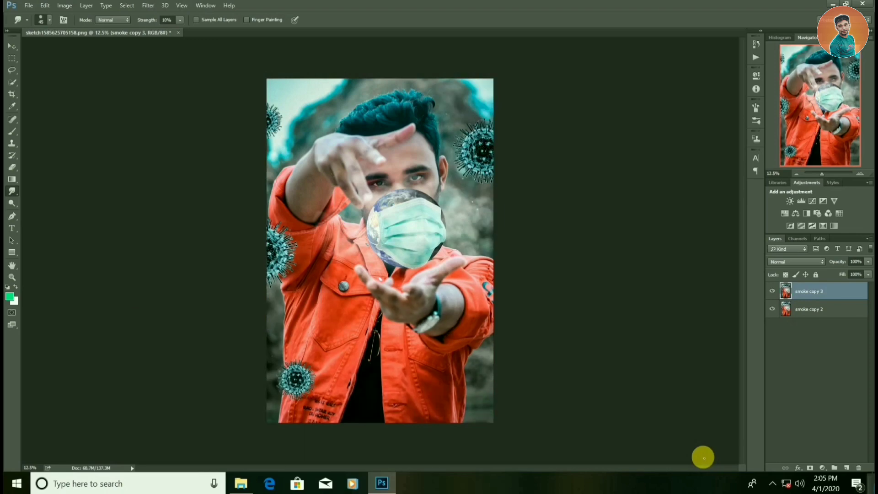
- Compare smoke copy 3 before and after, then merge it down into smoke copy 2
left_click(772, 292)
left_click(772, 291)
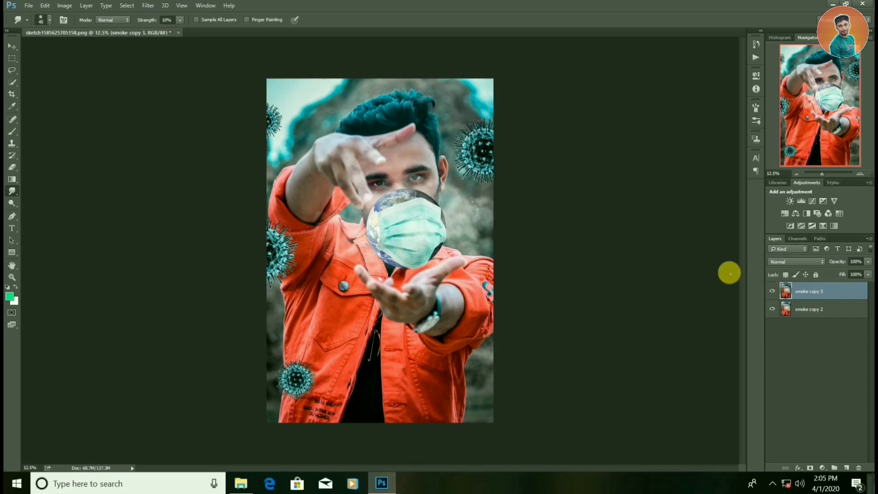
left_click(773, 291)
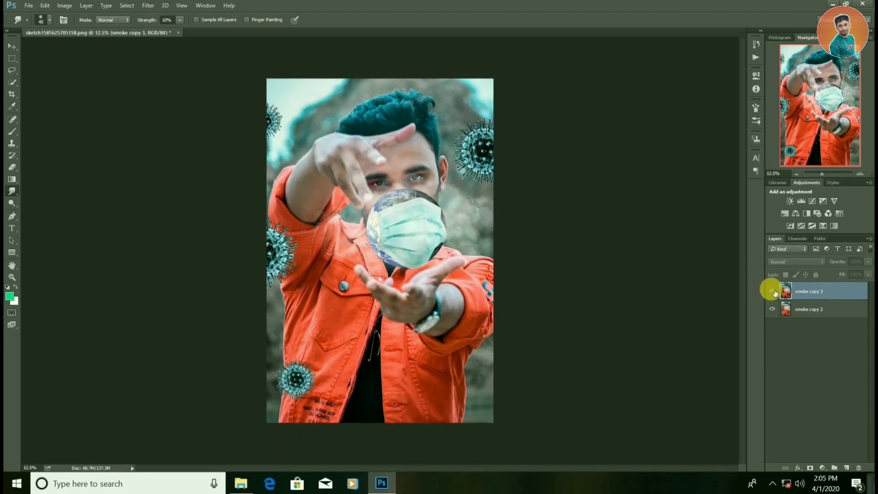
left_click(772, 291)
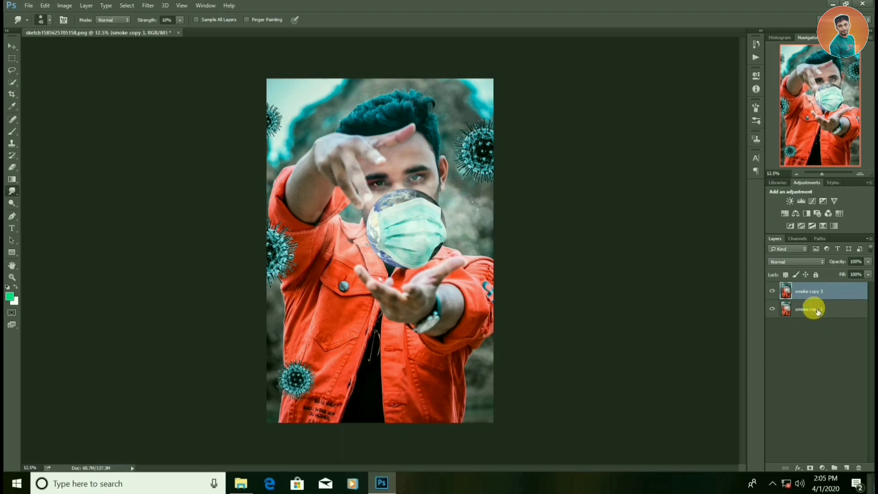
right_click(800, 292)
left_click(610, 383)
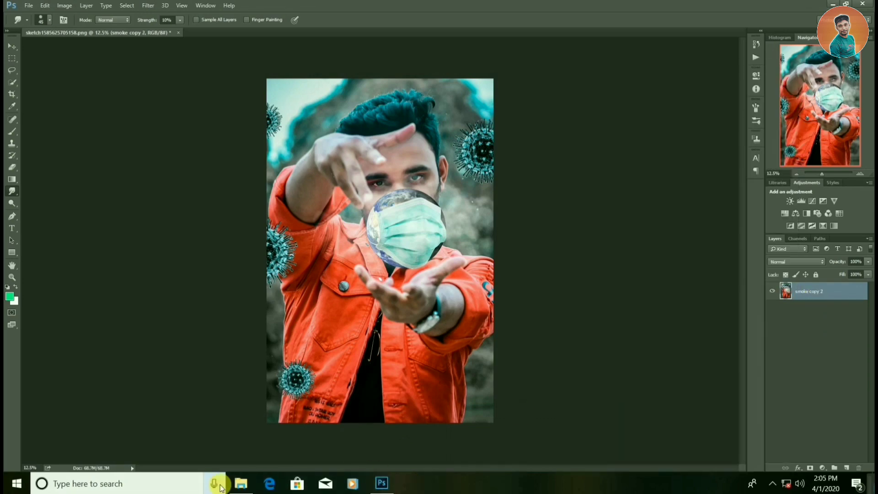
left_click(240, 484)
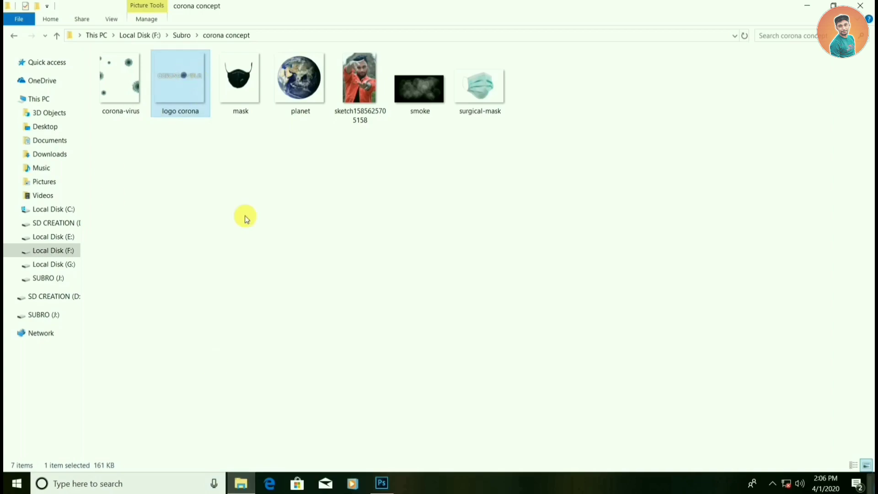
- Place the logo corona image, enlarged, across the bottom centre of the picture
left_click_drag(180, 82, 369, 325)
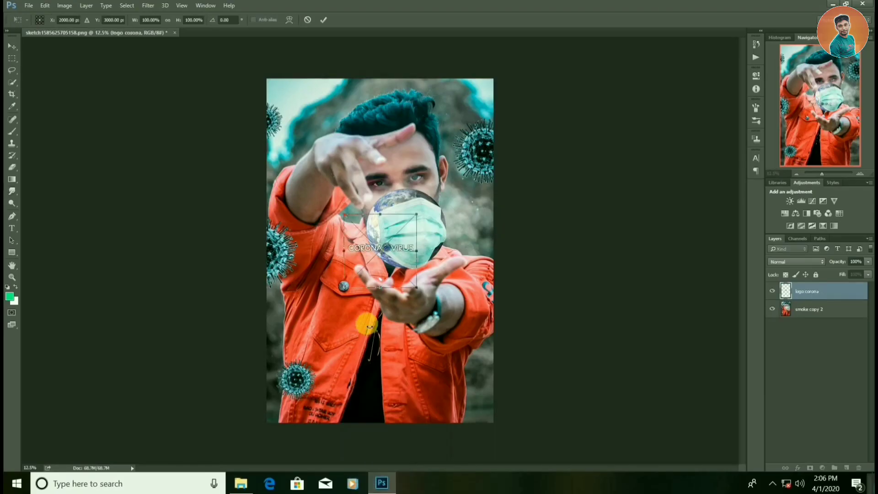
left_click_drag(376, 270, 378, 399)
left_click_drag(416, 353, 554, 277)
left_click_drag(491, 311, 437, 369)
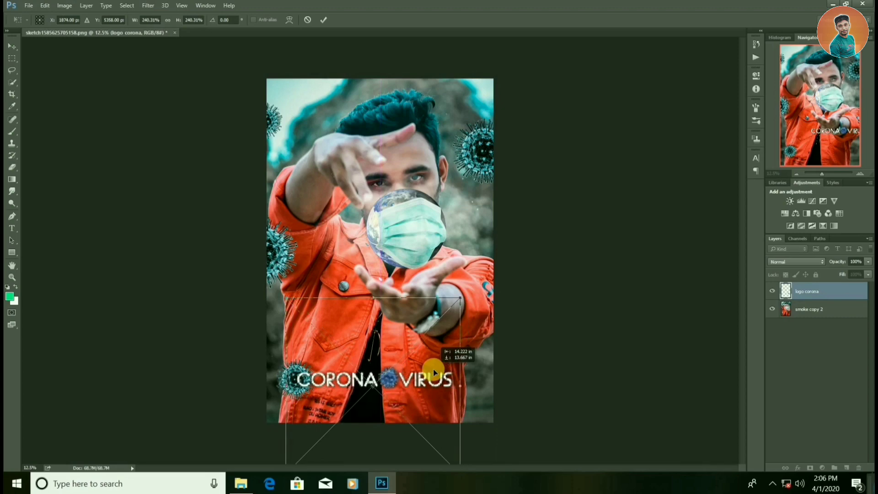
left_click_drag(438, 369, 443, 369)
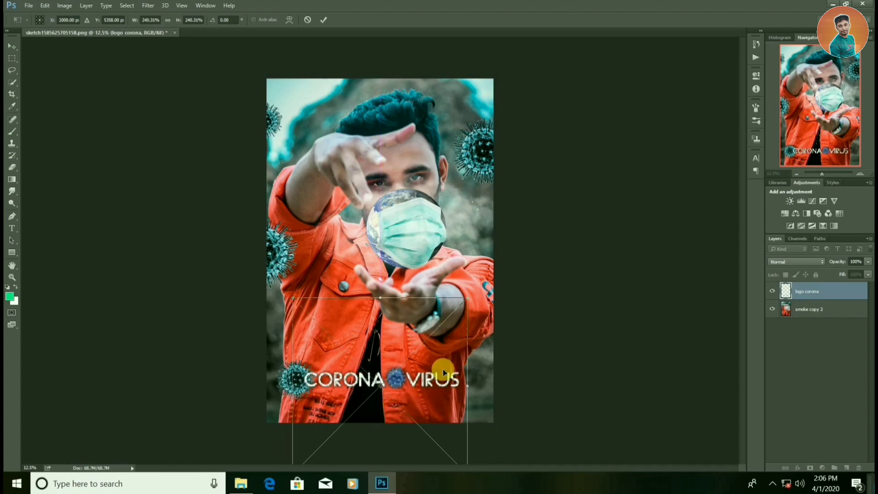
key("Return")
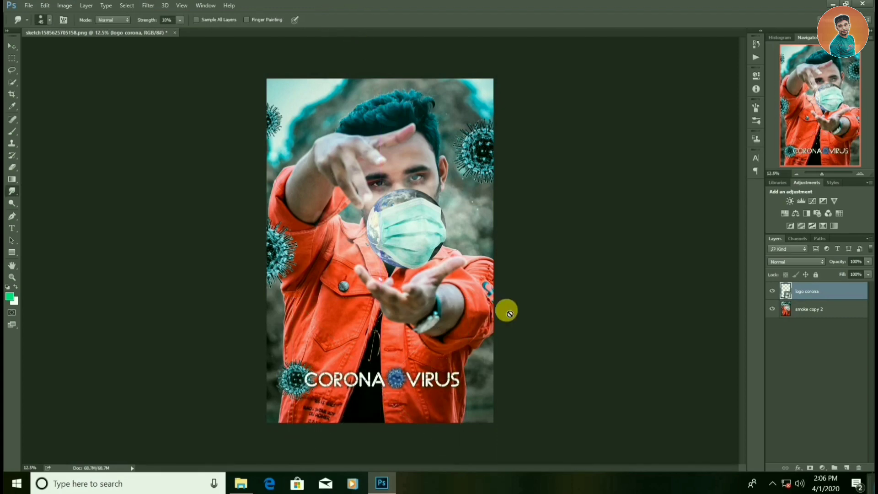
key("ctrl+shift+x")
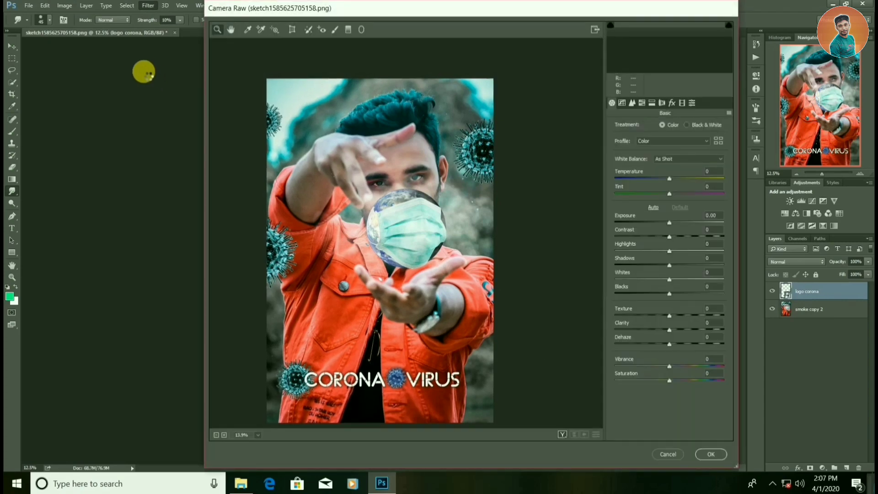
- Shift the logo's Blues hue to about -61, then merge the logo into smoke copy 2
left_click(643, 106)
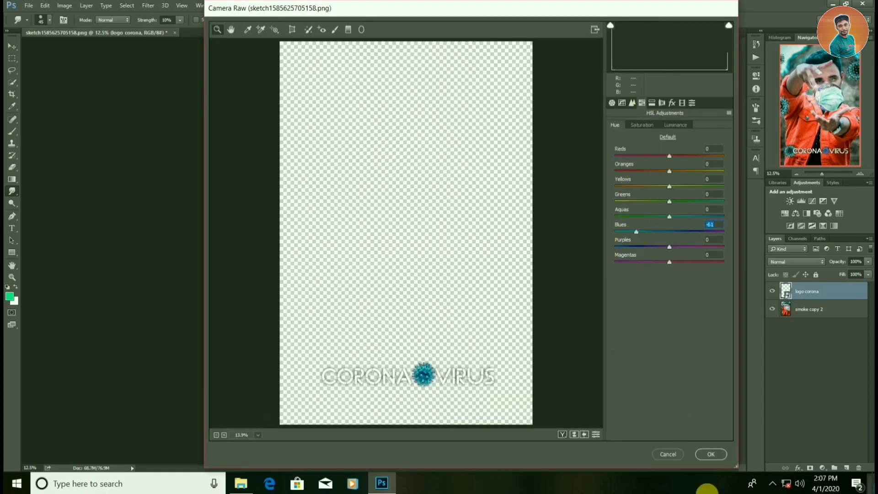
left_click(698, 453)
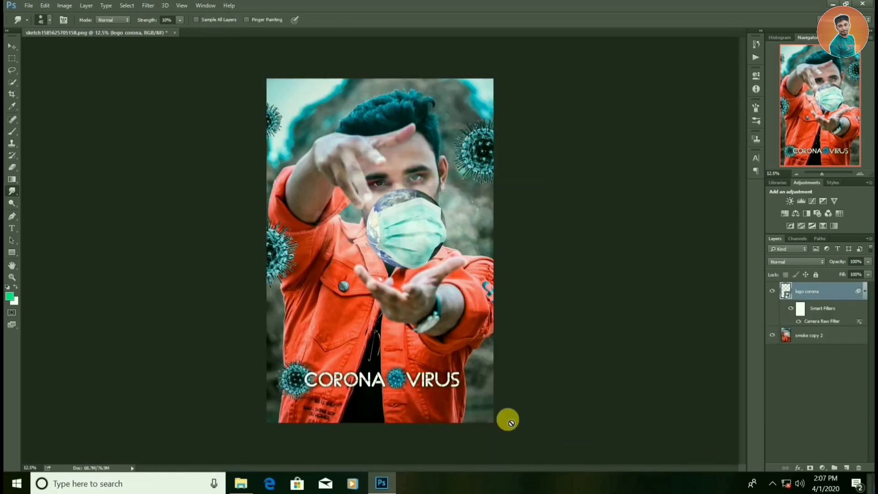
right_click(834, 293)
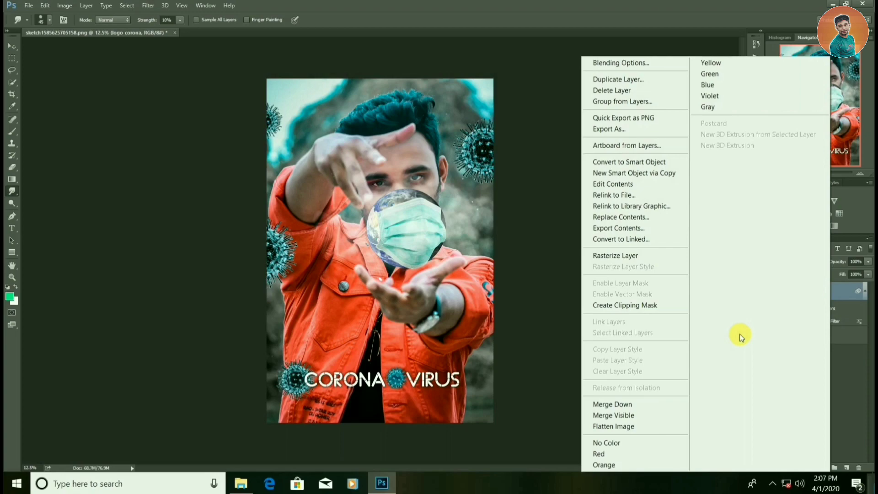
left_click(633, 405)
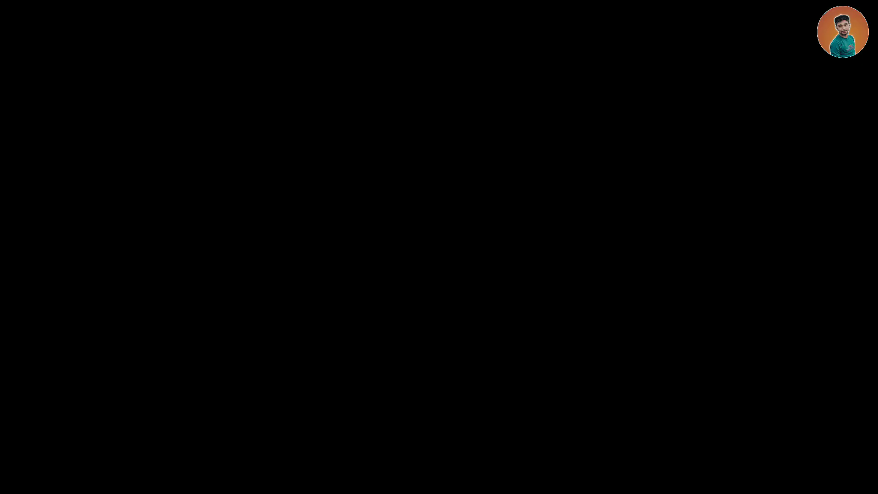
key("ctrl+plus")
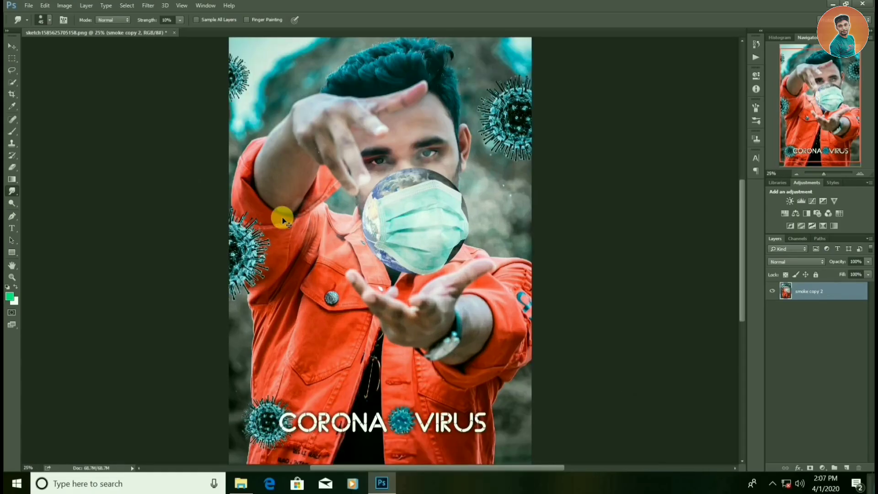
key("ctrl+plus")
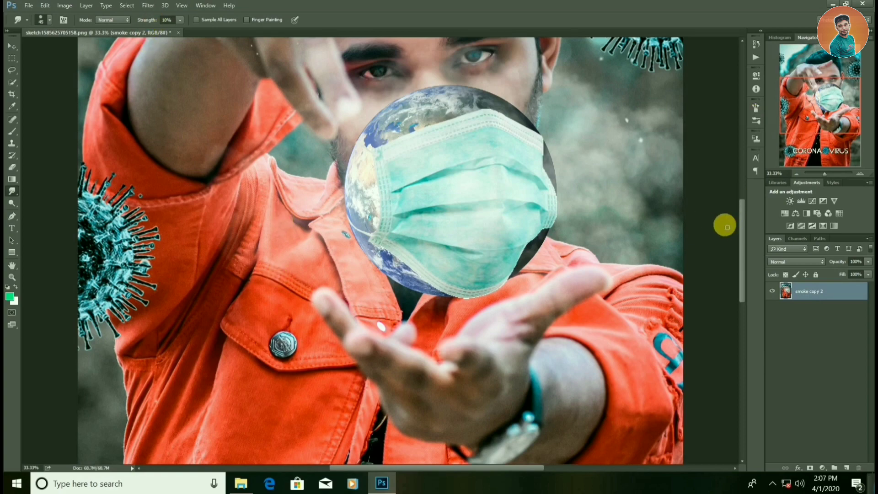
left_click_drag(741, 228, 729, 202)
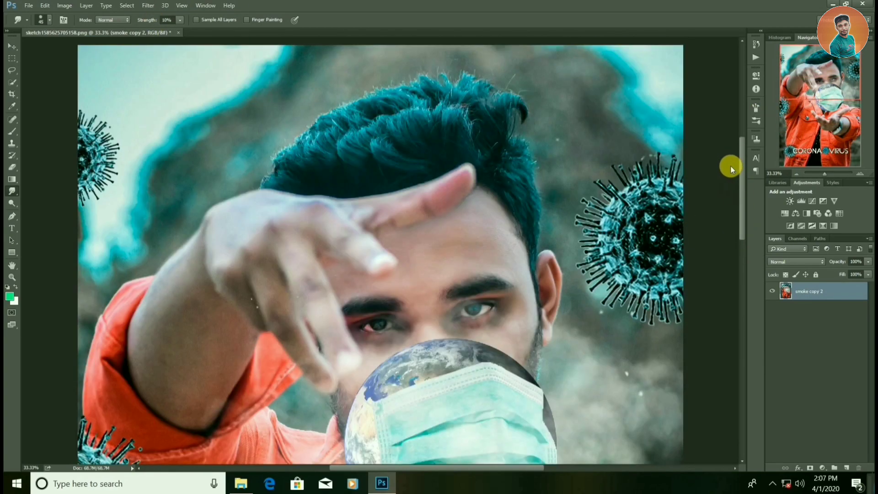
key("ctrl+minus")
key("ctrl+minus")
key("ctrl+minus")
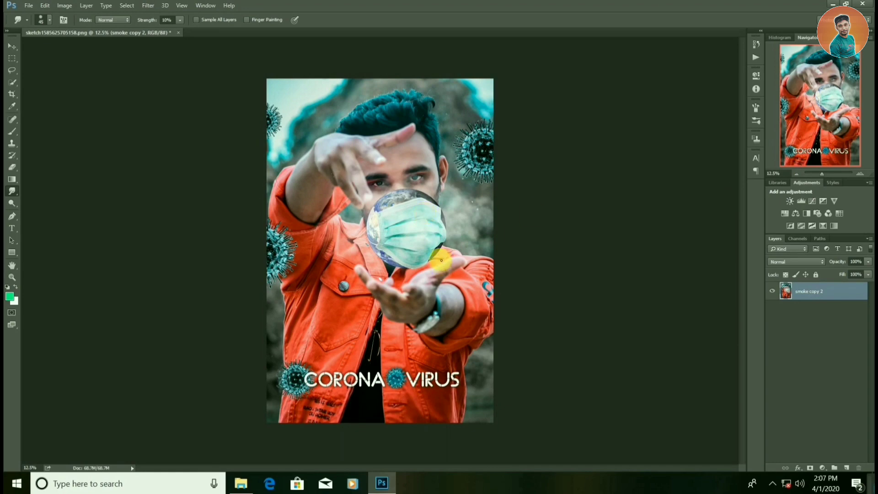
- Save the composite as a maximum-quality JPEG and view it in the corona concept folder
left_click(25, 6)
left_click(55, 133)
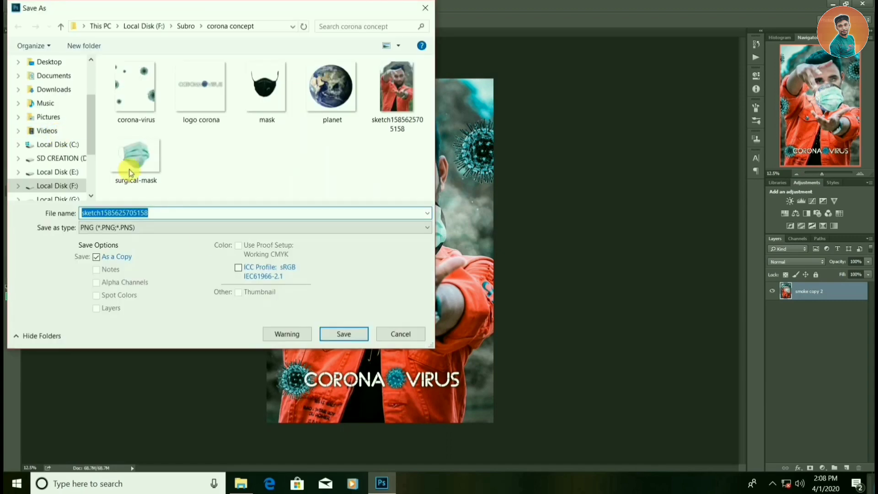
left_click(165, 227)
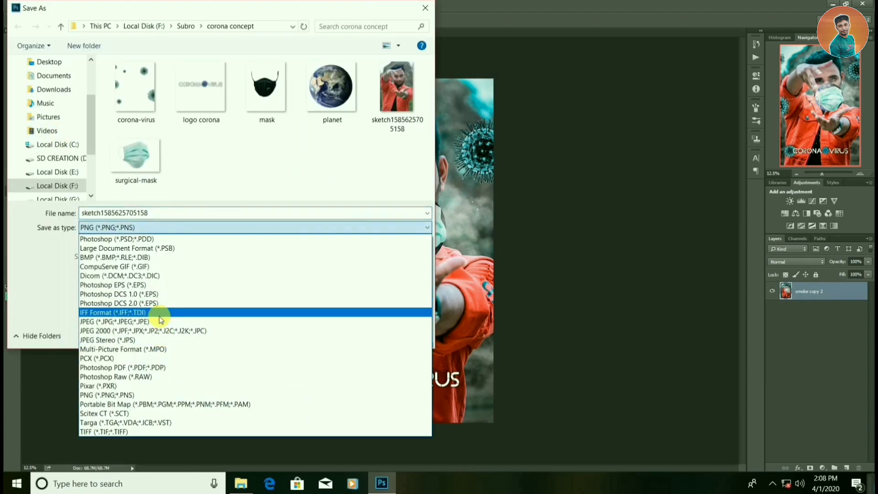
left_click(164, 315)
double_click(147, 213)
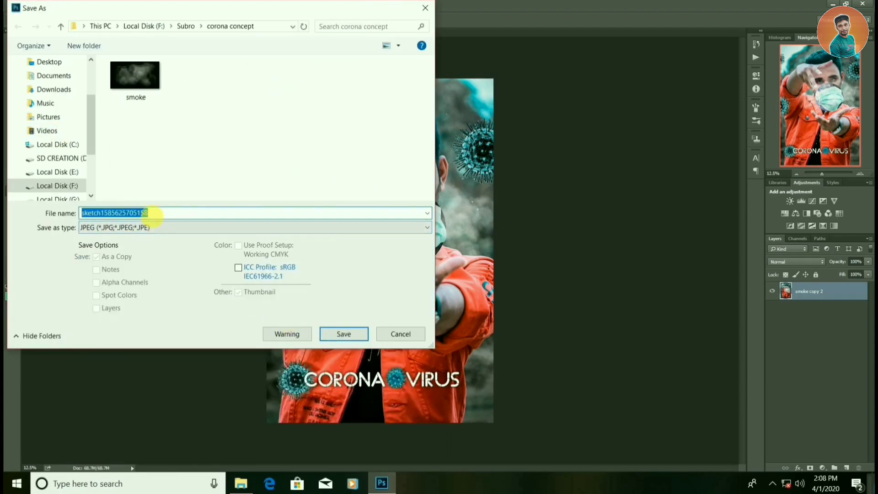
type("1")
left_click(344, 334)
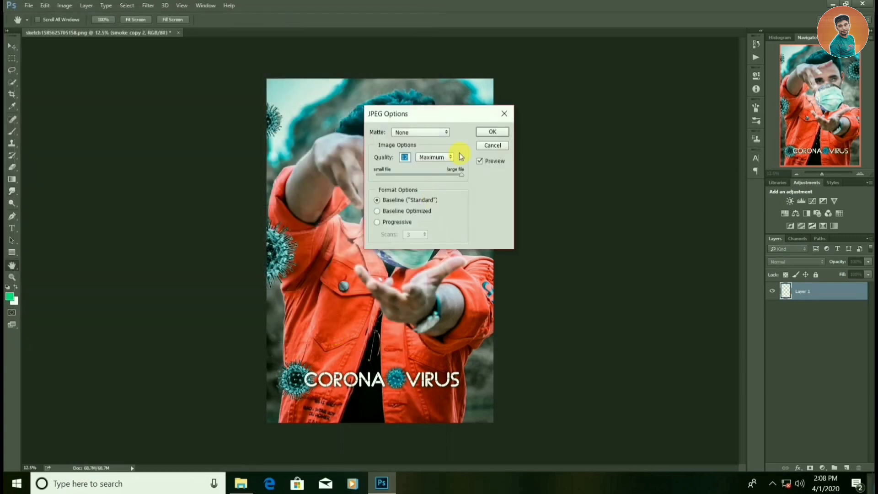
left_click(483, 134)
left_click(241, 483)
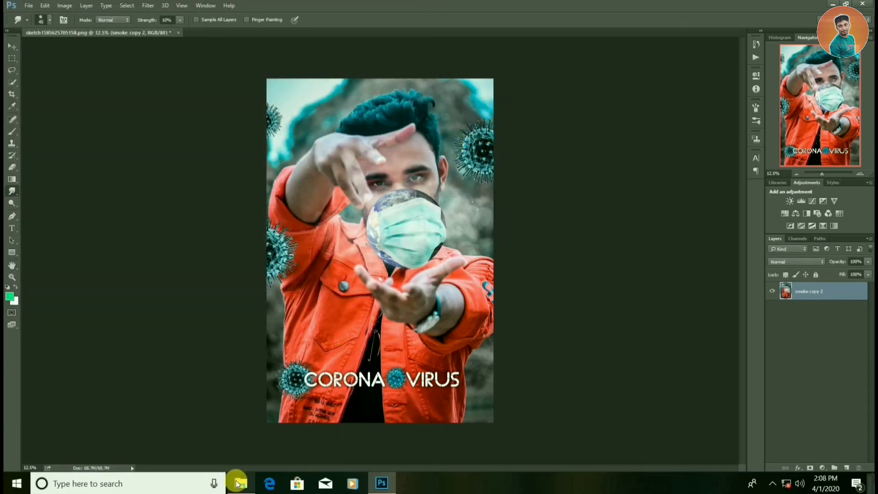
left_click(407, 110)
- Open the saved corona composite JPEG in Windows Photos and zoom in and out to inspect it
double_click(409, 112)
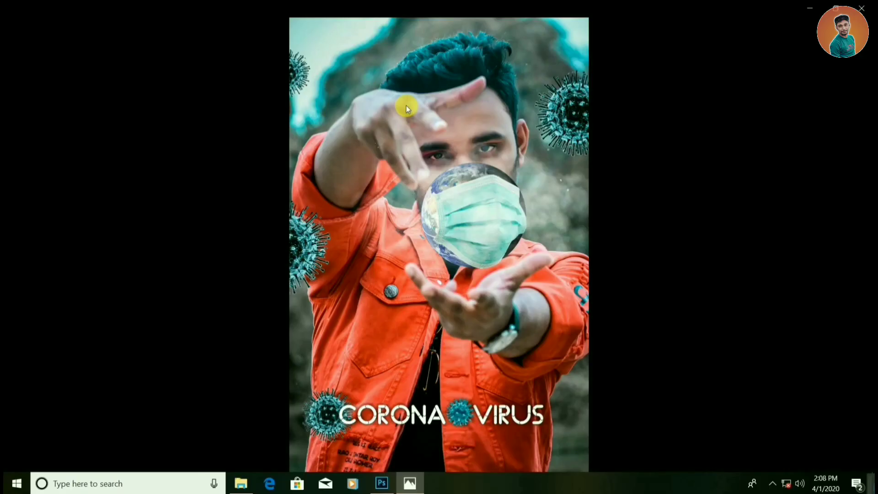
scroll(417, 159, "up", 3)
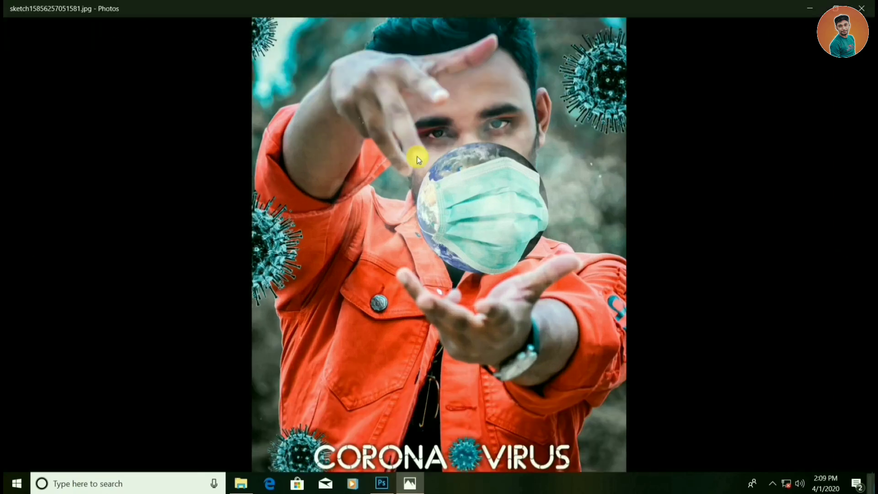
scroll(452, 199, "down", 2)
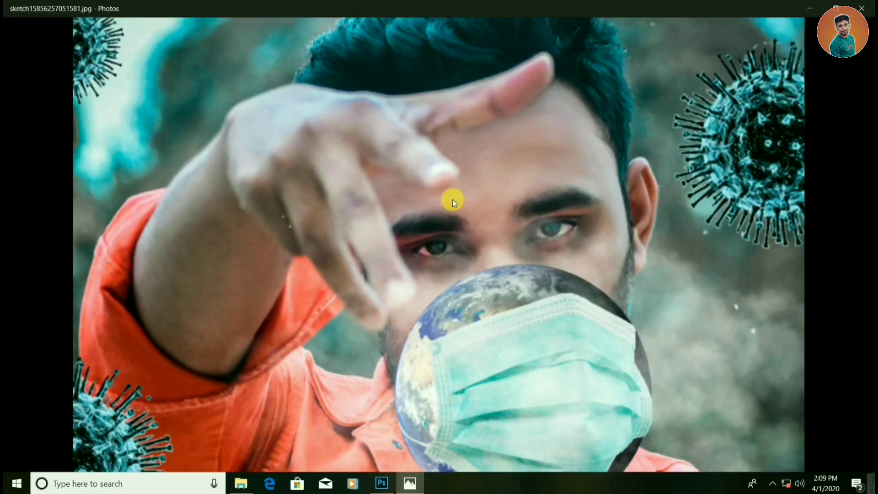
scroll(451, 199, "down", 1)
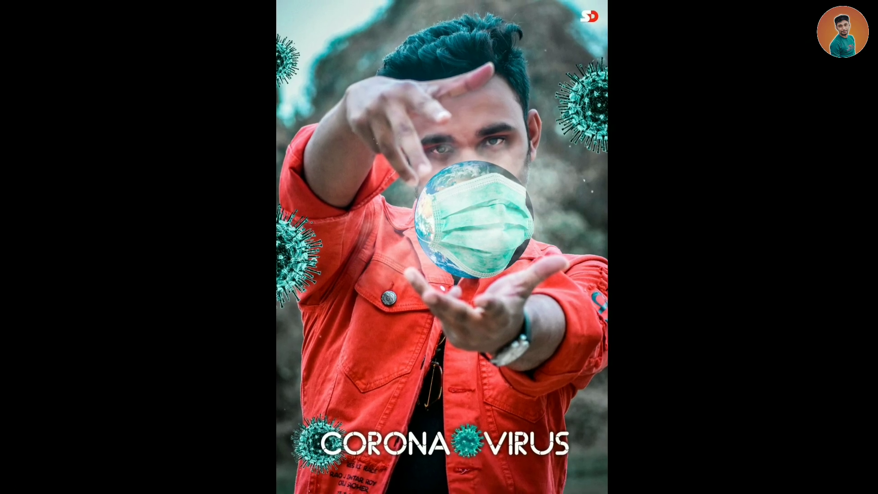